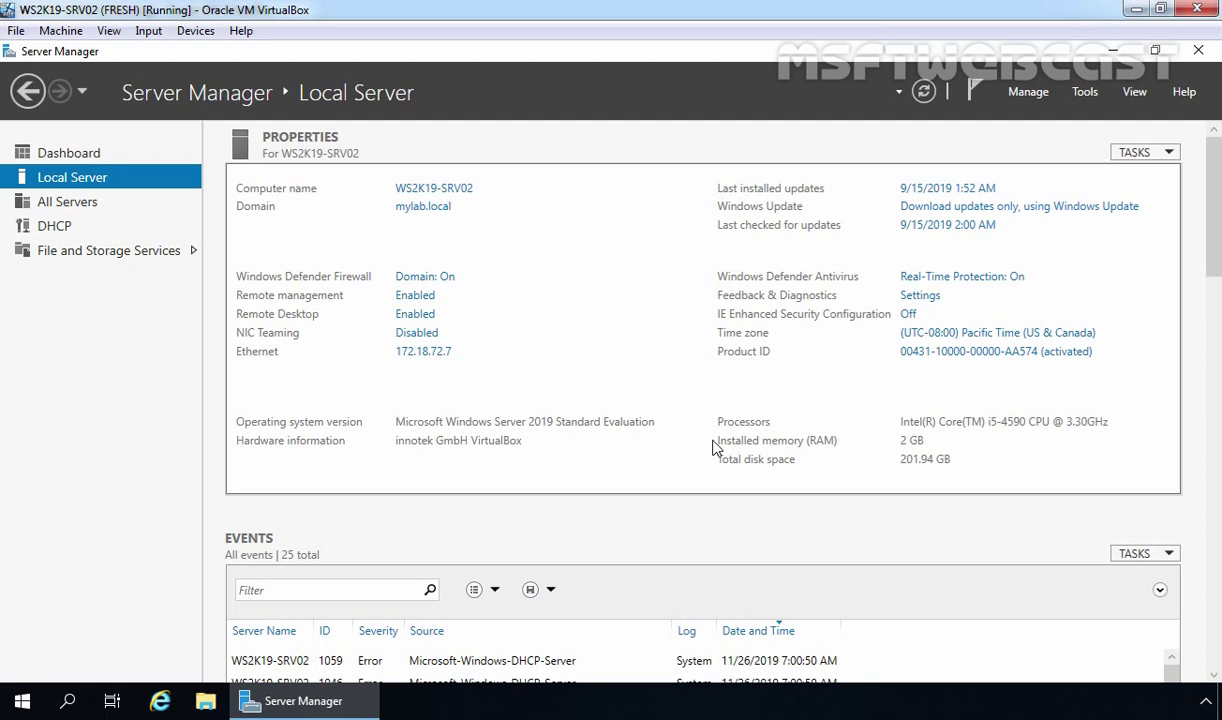
# Open the DHCP management console on WS2K19-SRV02, maximize it and widen the console tree.
pyautogui.click(1088, 94)
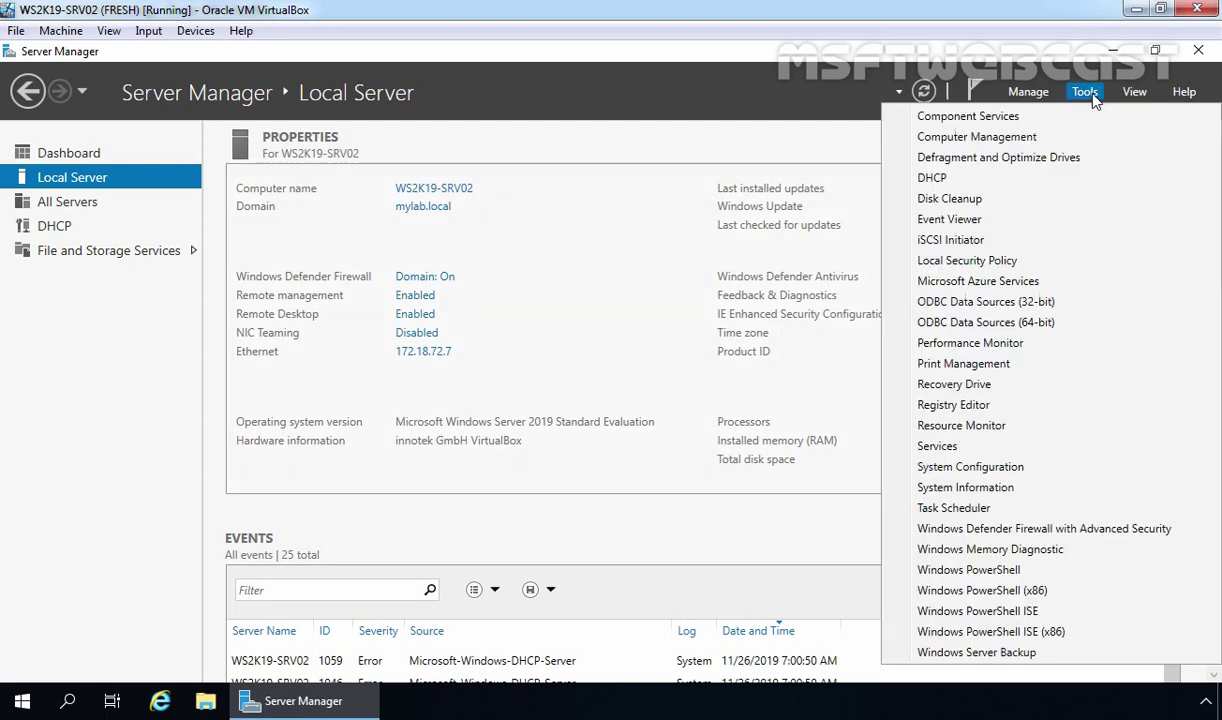
pyautogui.click(967, 187)
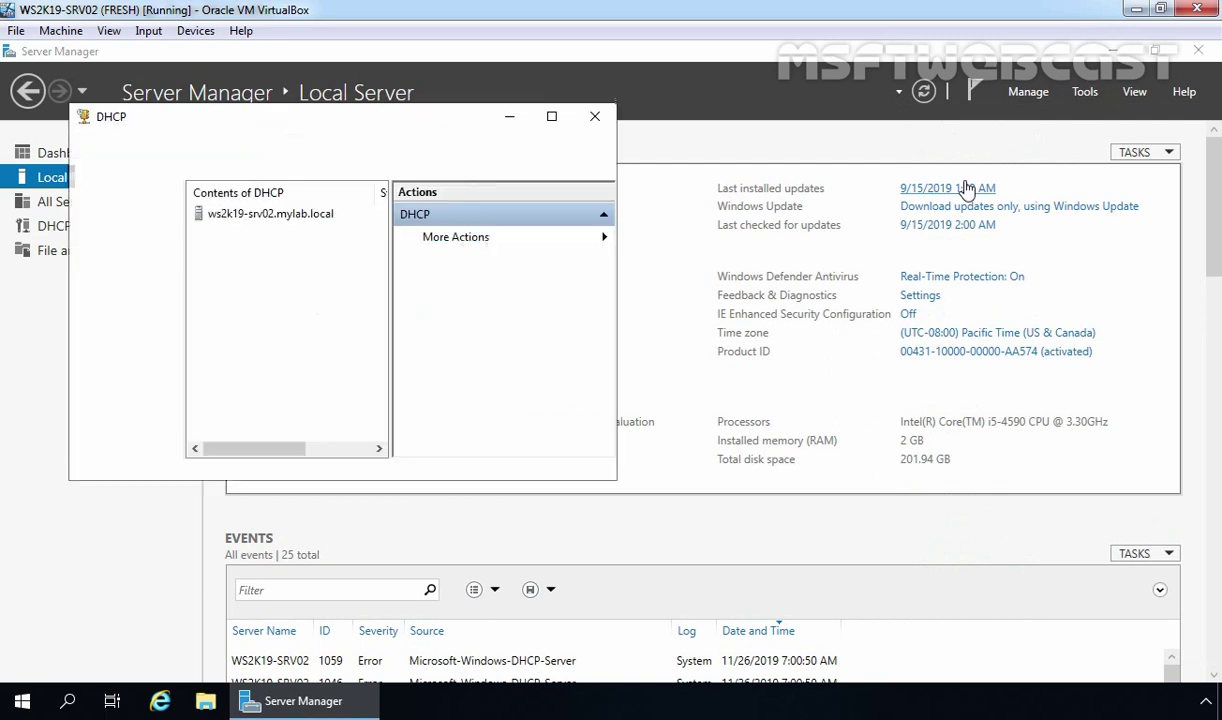
pyautogui.click(551, 117)
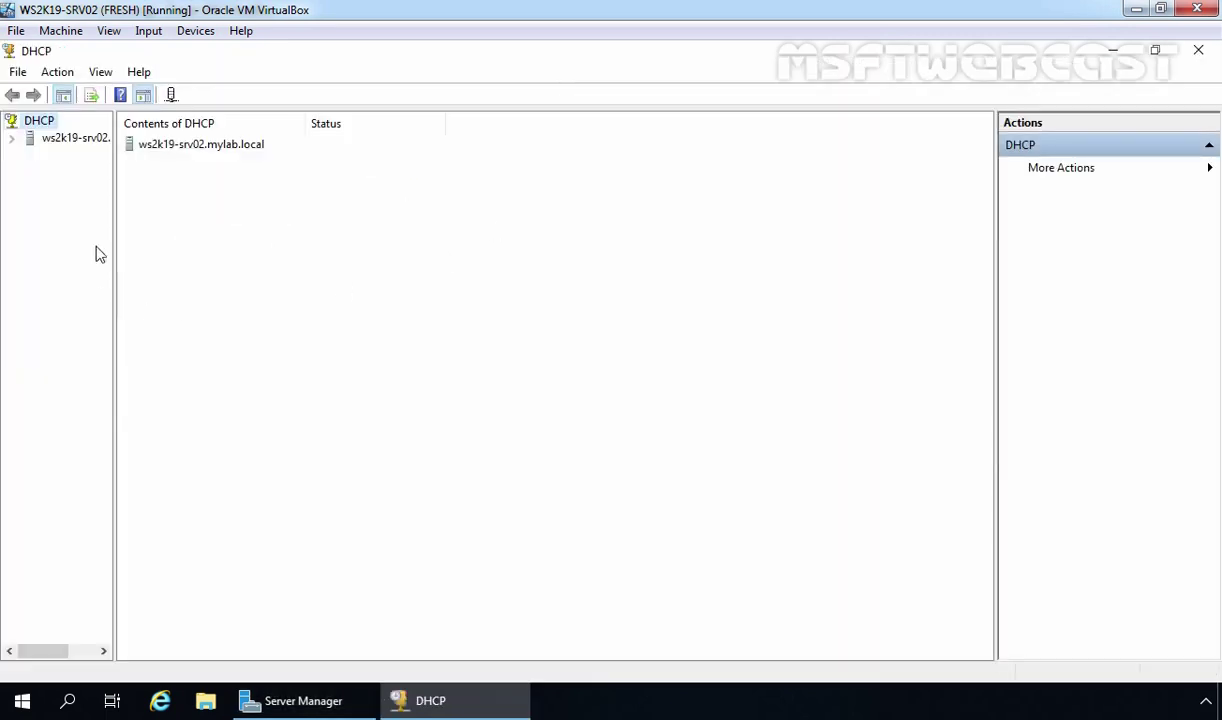
pyautogui.moveTo(116, 261); pyautogui.dragTo(267, 254)
# Expand ws2k19-srv02.mylab.local down to the IPv4 scope Building-1 and view its address pool.
pyautogui.doubleClick(86, 138)
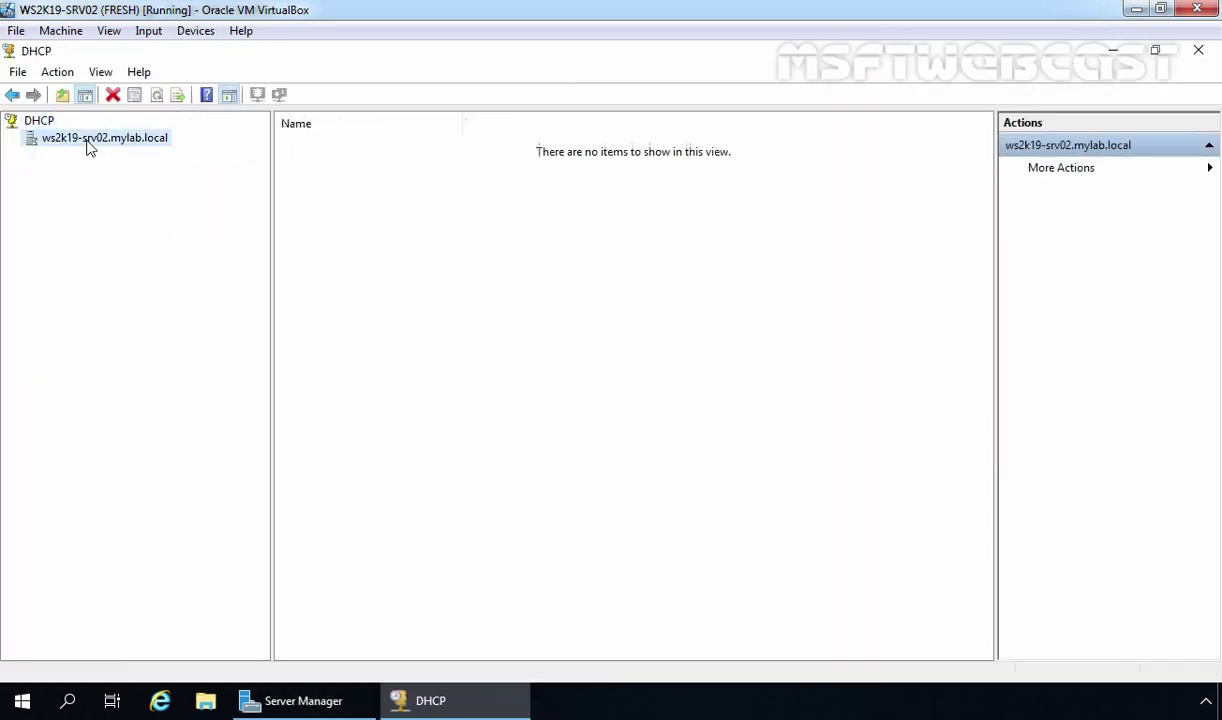
pyautogui.doubleClick(108, 142)
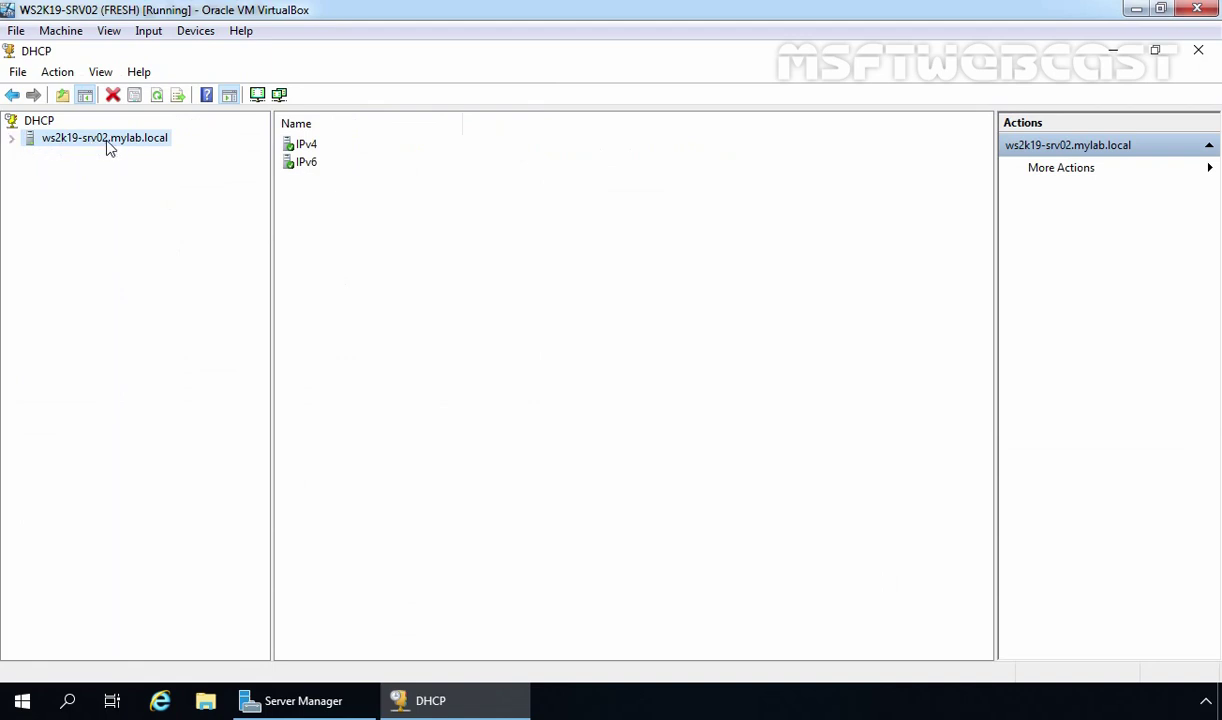
pyautogui.doubleClick(108, 142)
pyautogui.doubleClick(73, 158)
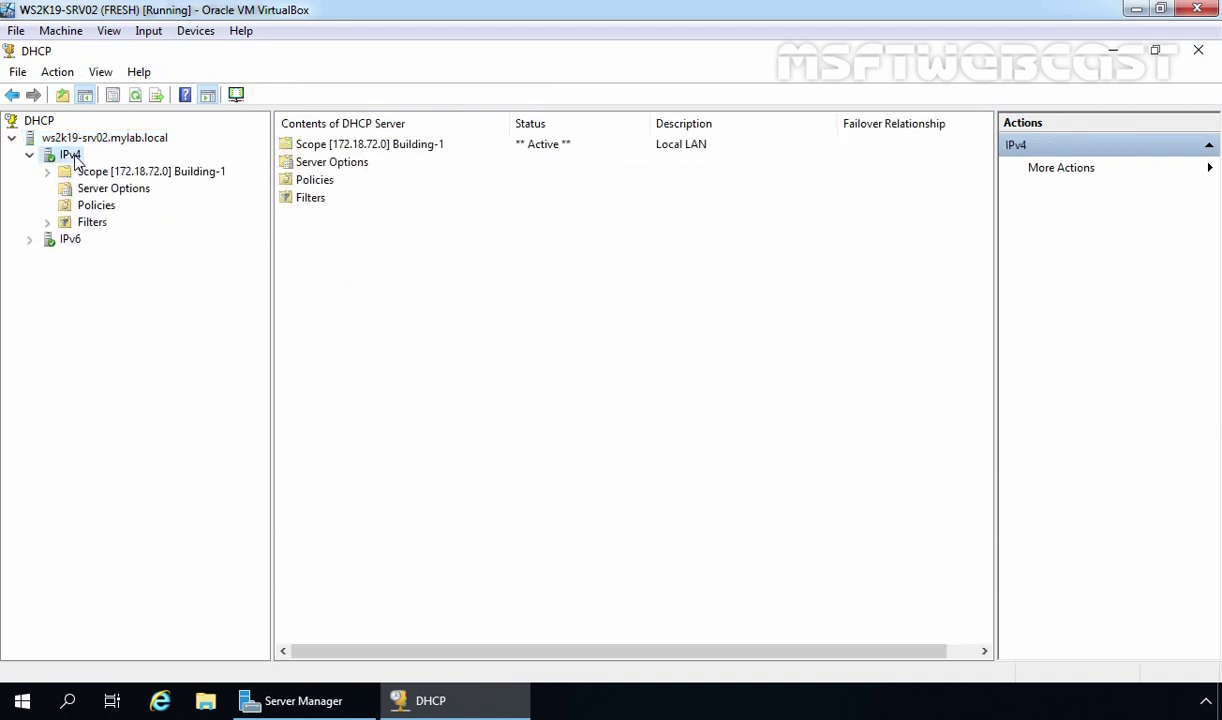
pyautogui.doubleClick(127, 174)
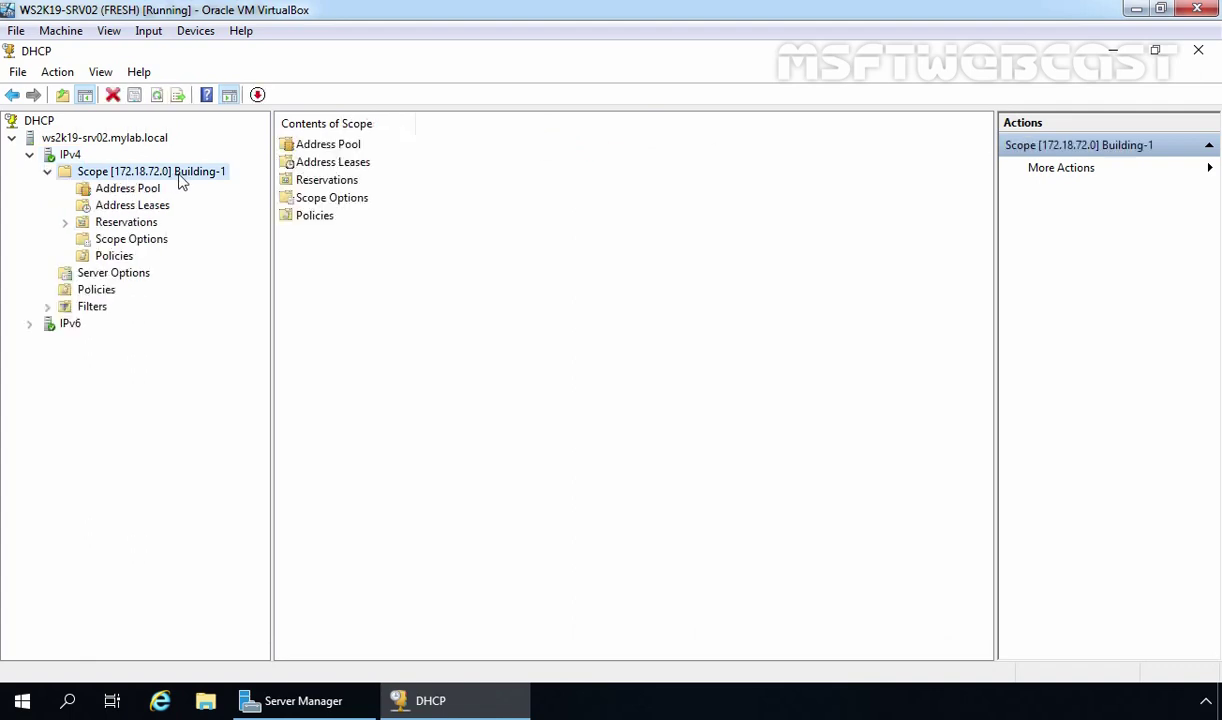
pyautogui.click(119, 192)
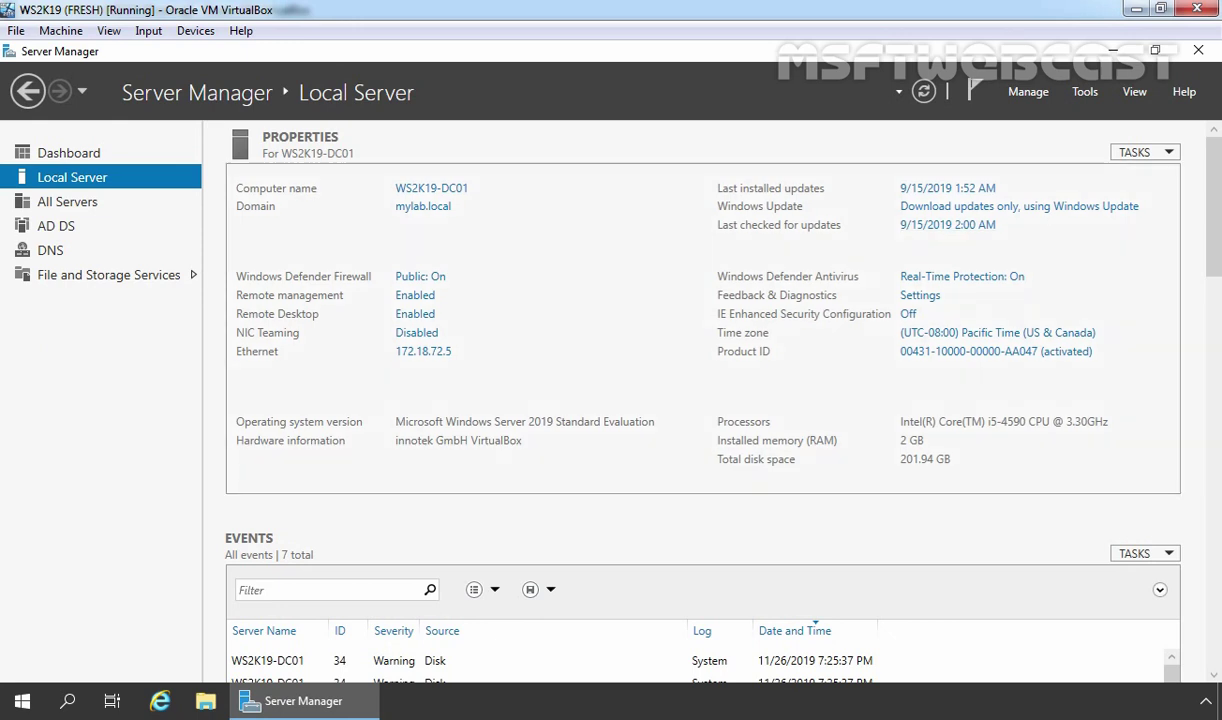
# On WS2K19-DC01, start adding roles and features with a role-based installation targeting WS2K19-DC01.mylab.local.
pyautogui.click(1023, 93)
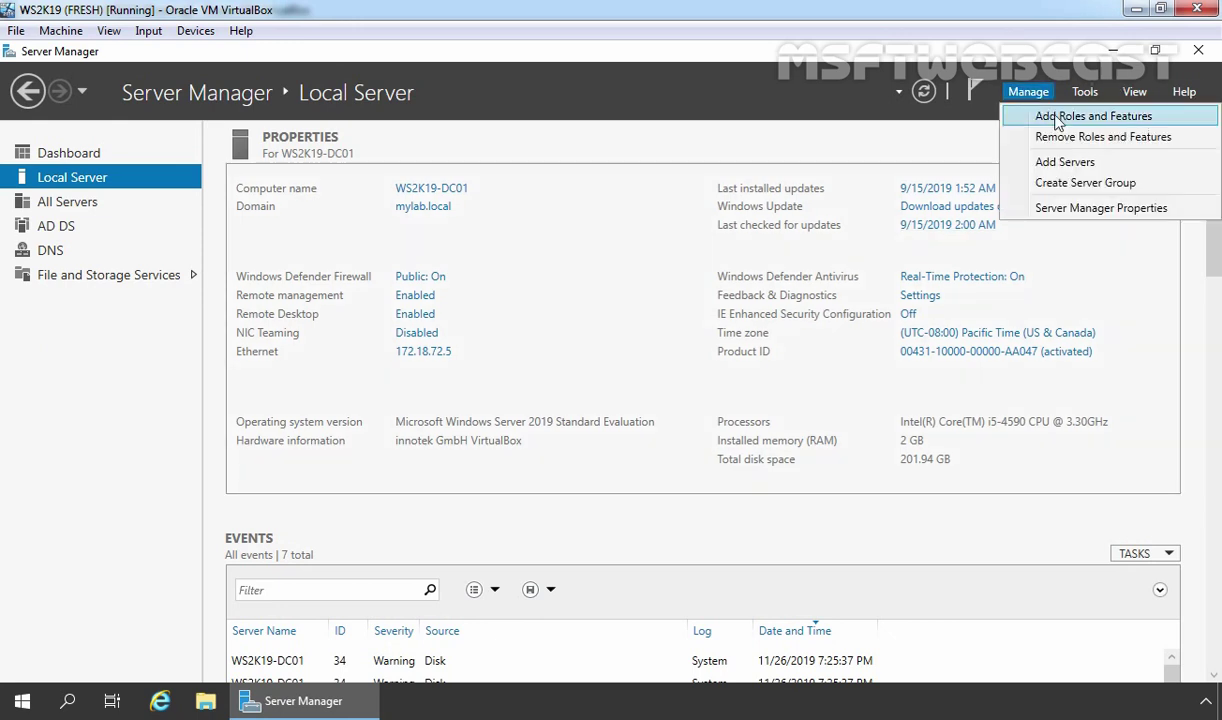
pyautogui.click(1128, 125)
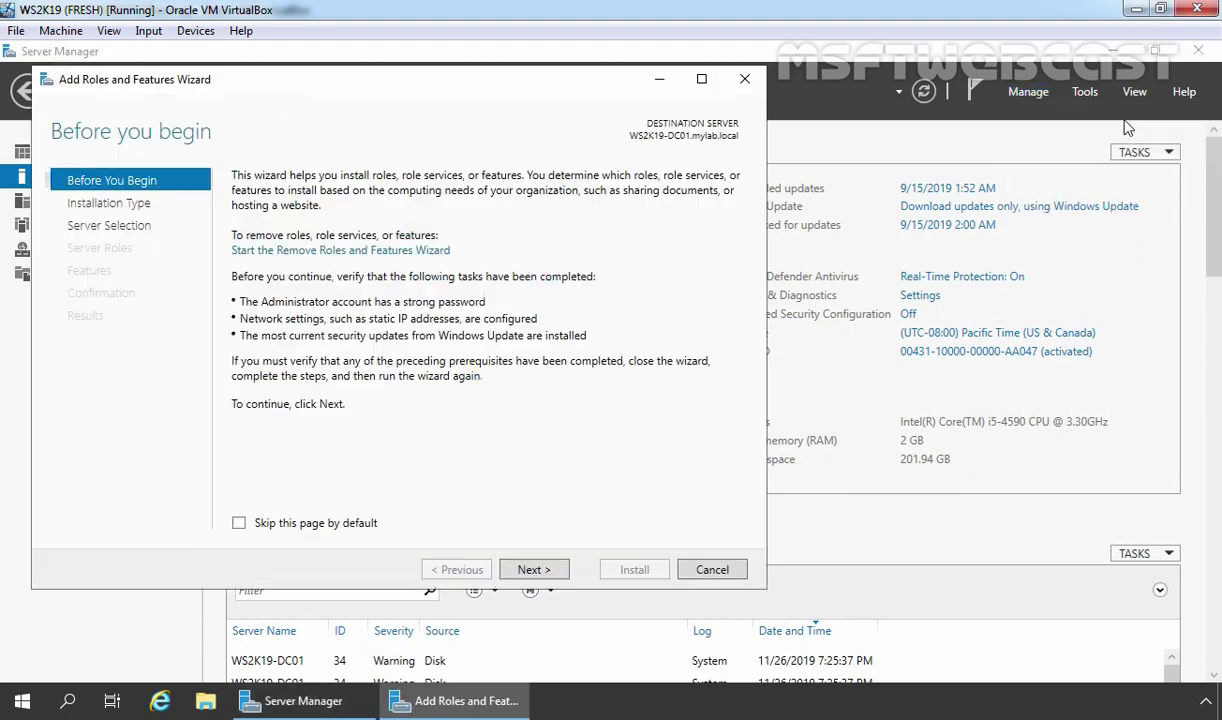
pyautogui.click(538, 571)
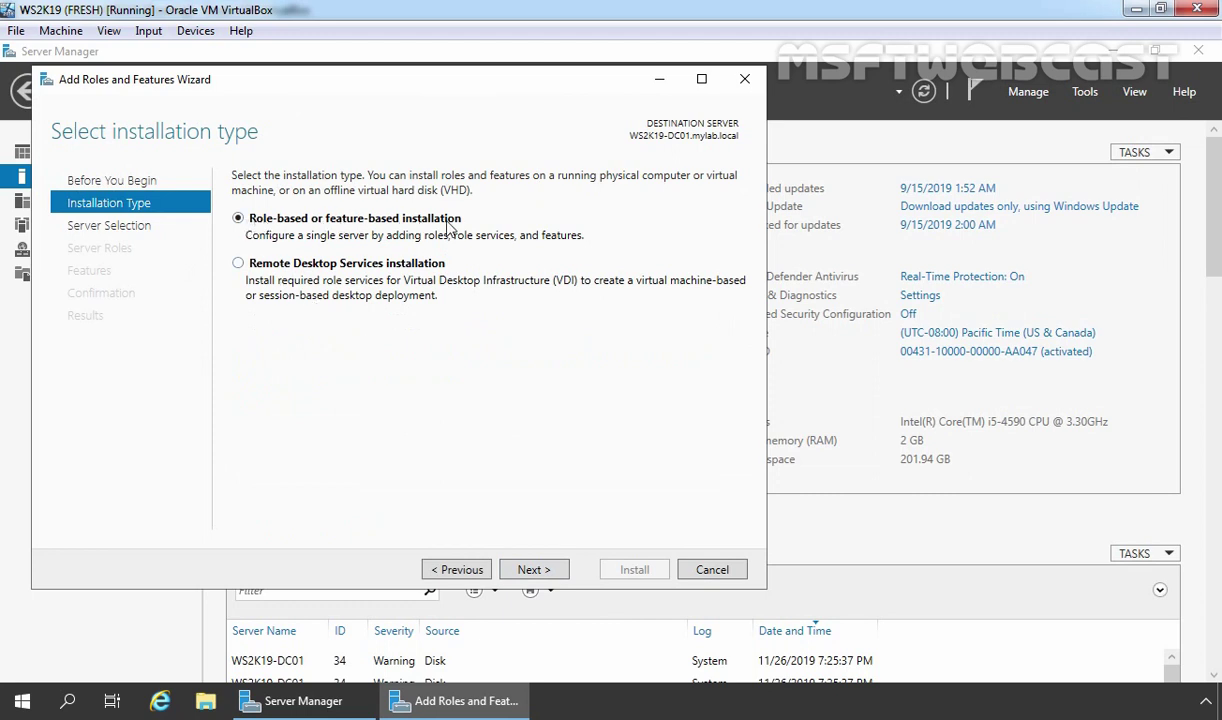
pyautogui.click(537, 571)
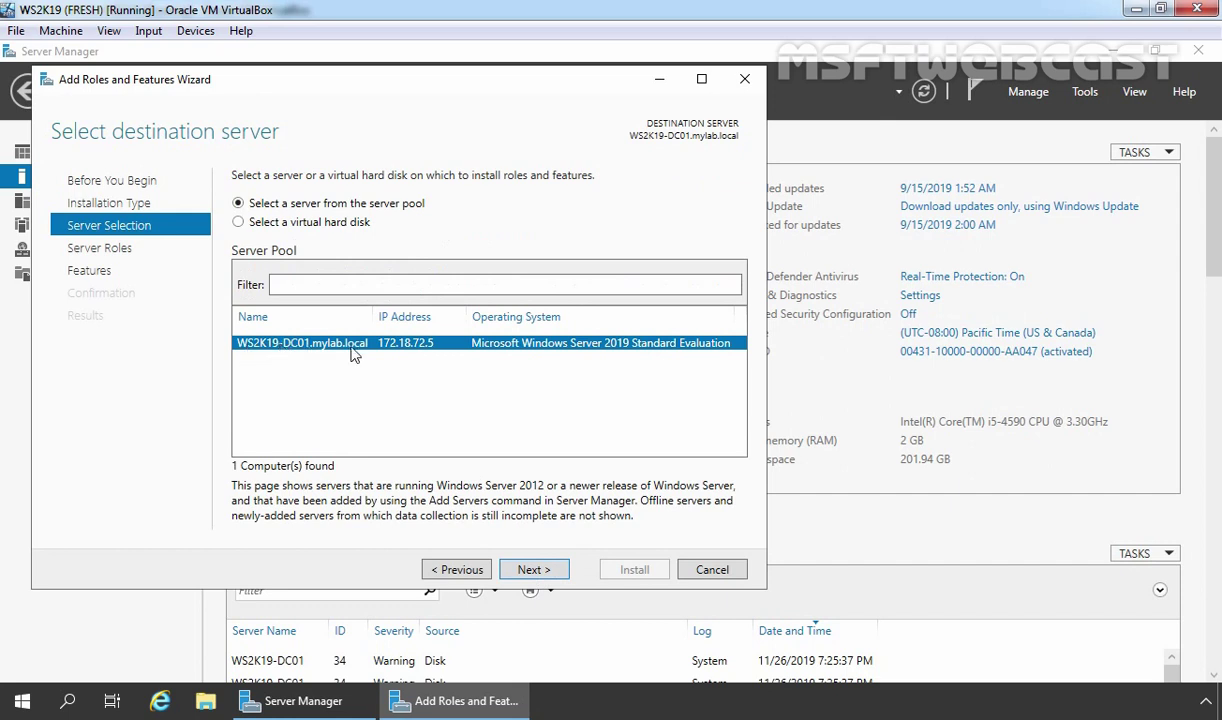
pyautogui.click(536, 572)
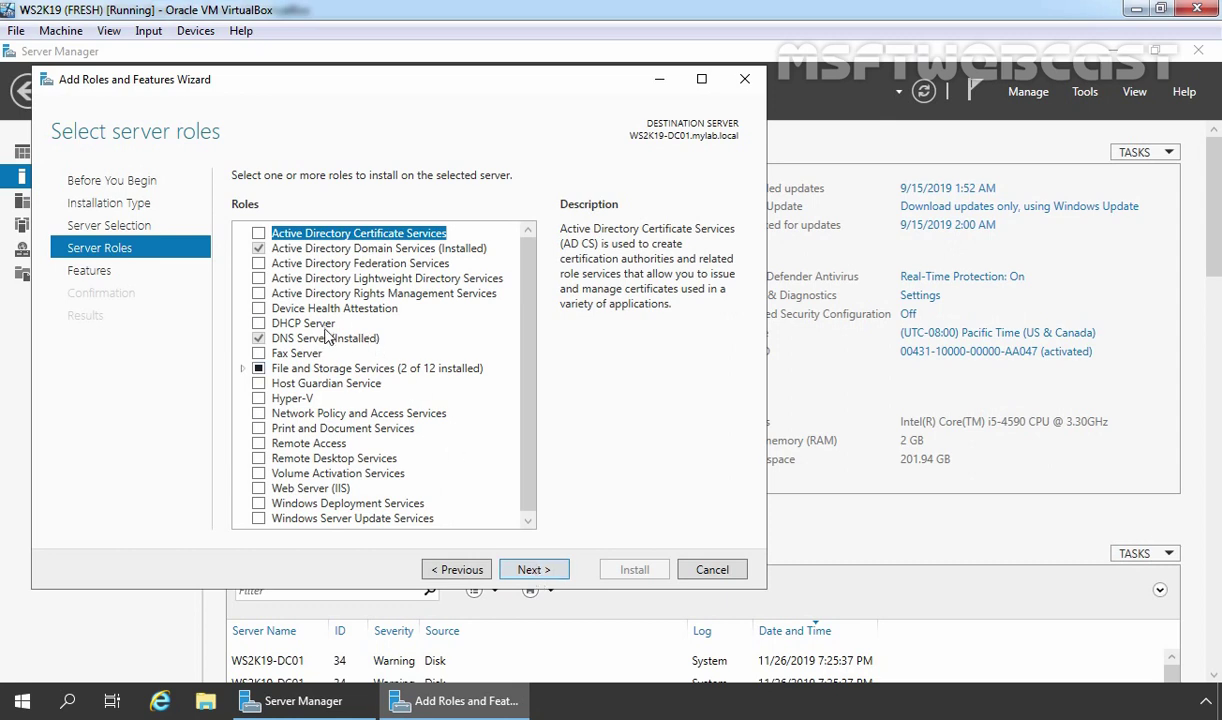
# Select the DHCP Server role with its required management tools, keep the remaining defaults and install it.
pyautogui.click(305, 322)
pyautogui.click(258, 324)
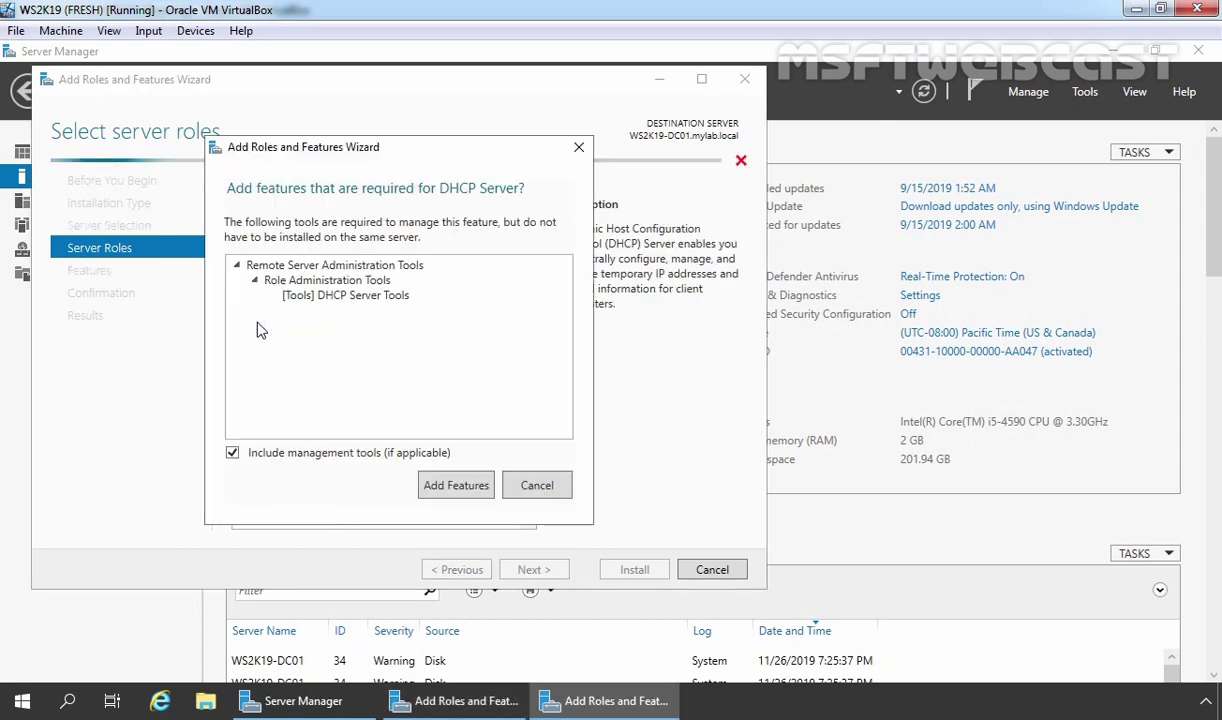
pyautogui.click(455, 487)
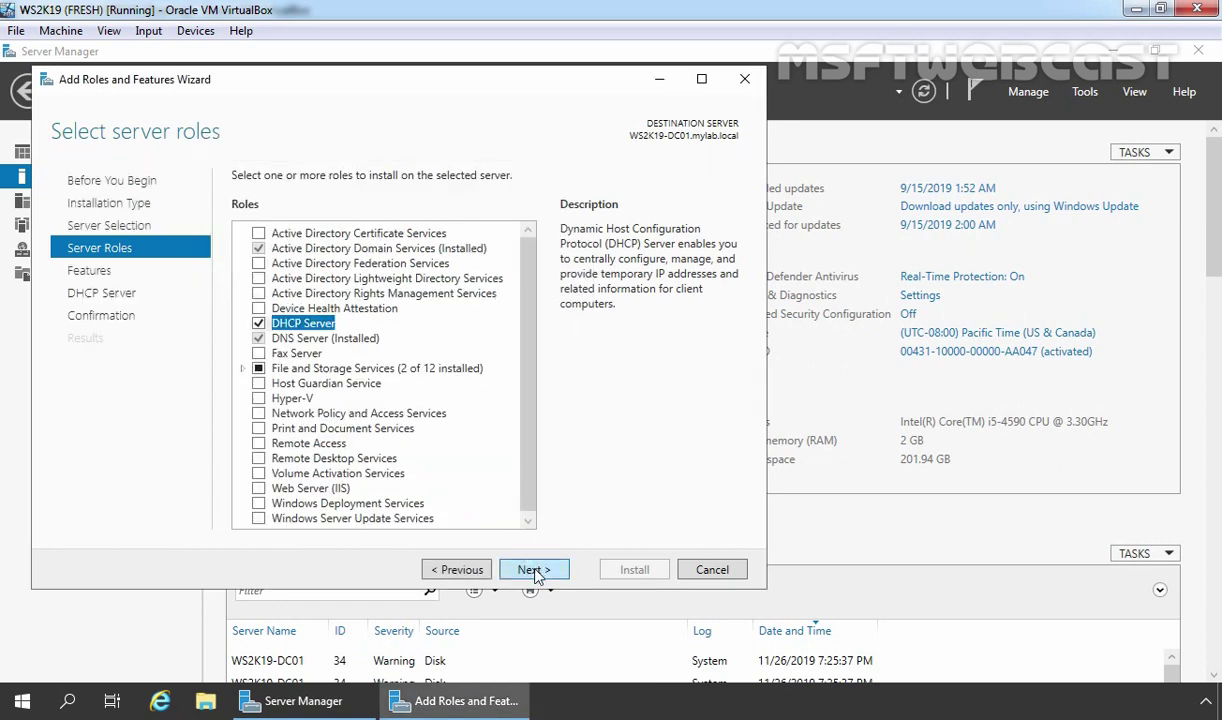
pyautogui.click(533, 570)
pyautogui.click(533, 570)
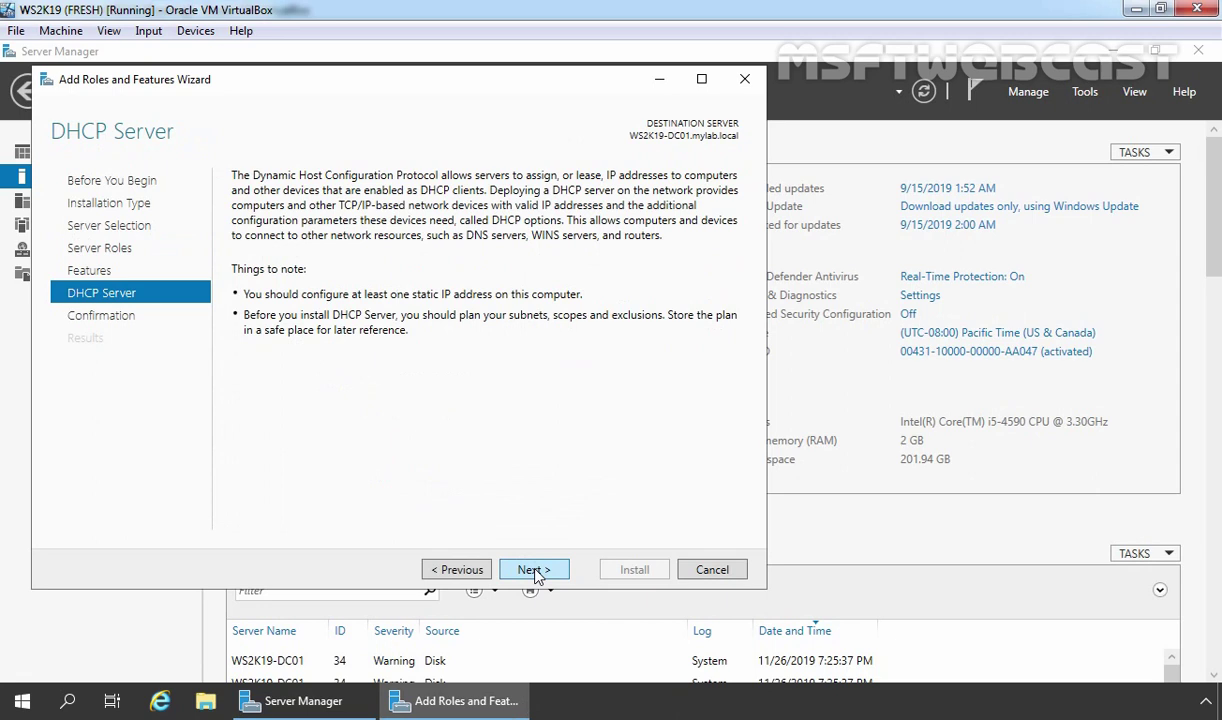
pyautogui.click(535, 570)
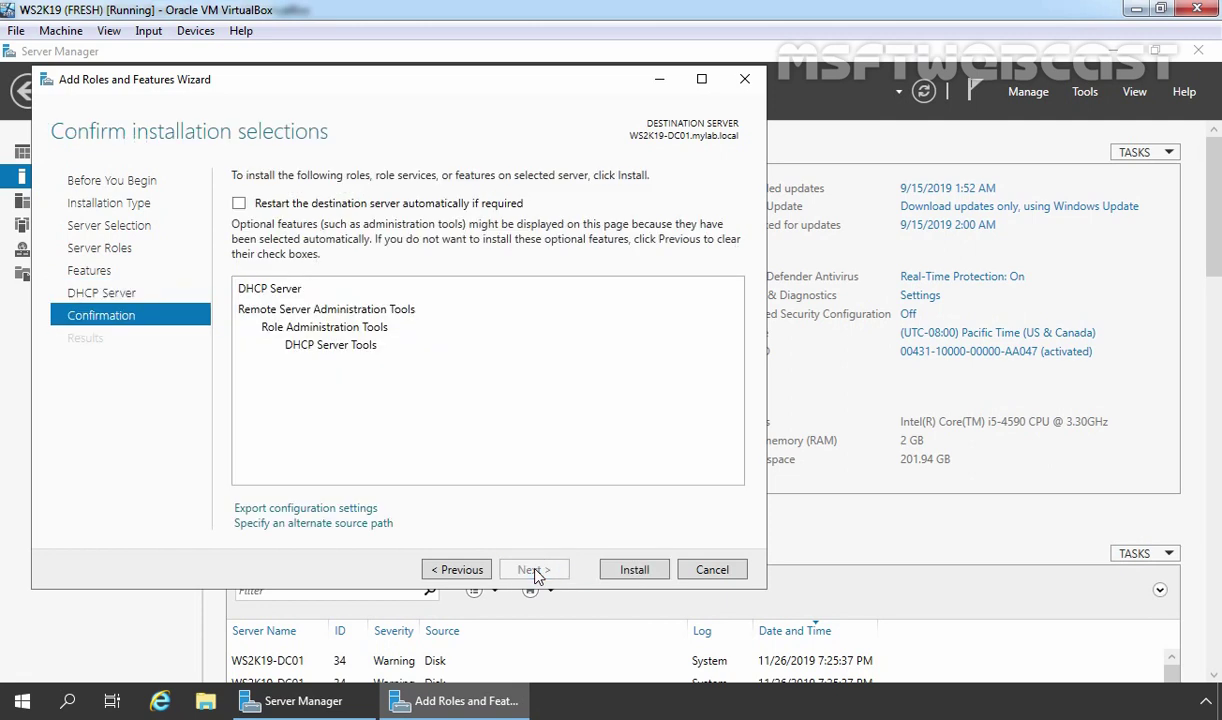
pyautogui.click(636, 570)
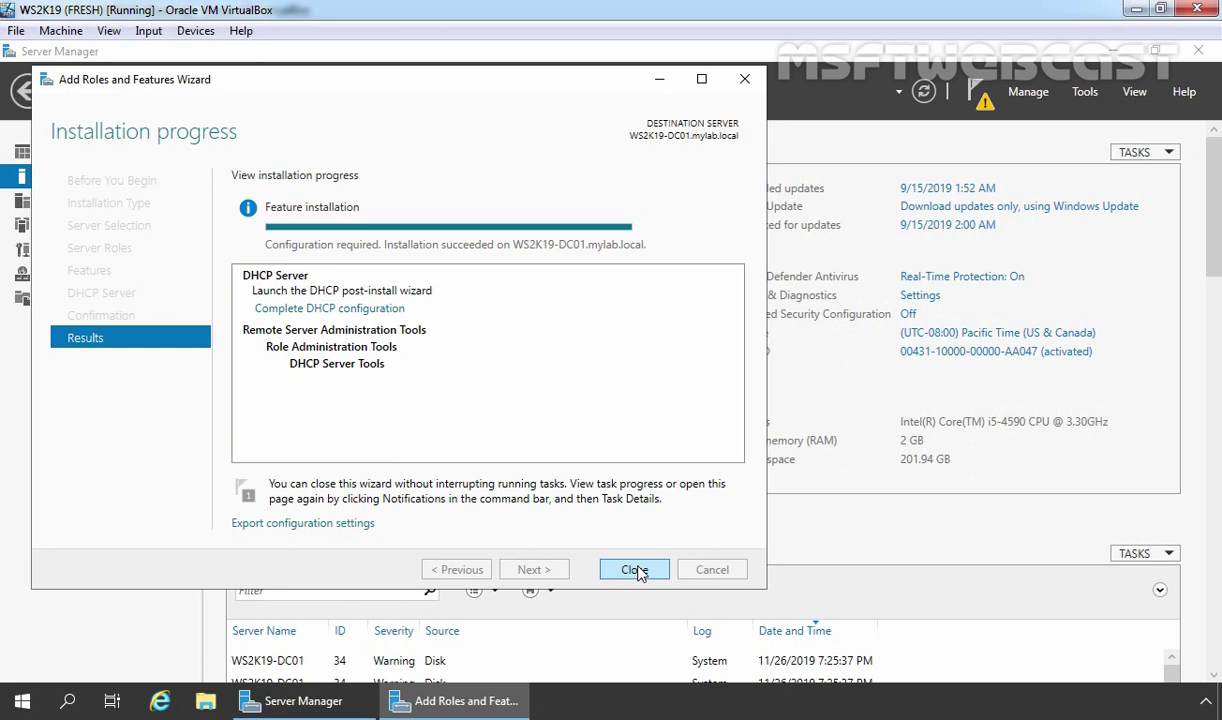
# Complete the DHCP post-install configuration, authorizing the server with the MYLAB\Administrator credentials, and close the installation wizard.
pyautogui.click(321, 309)
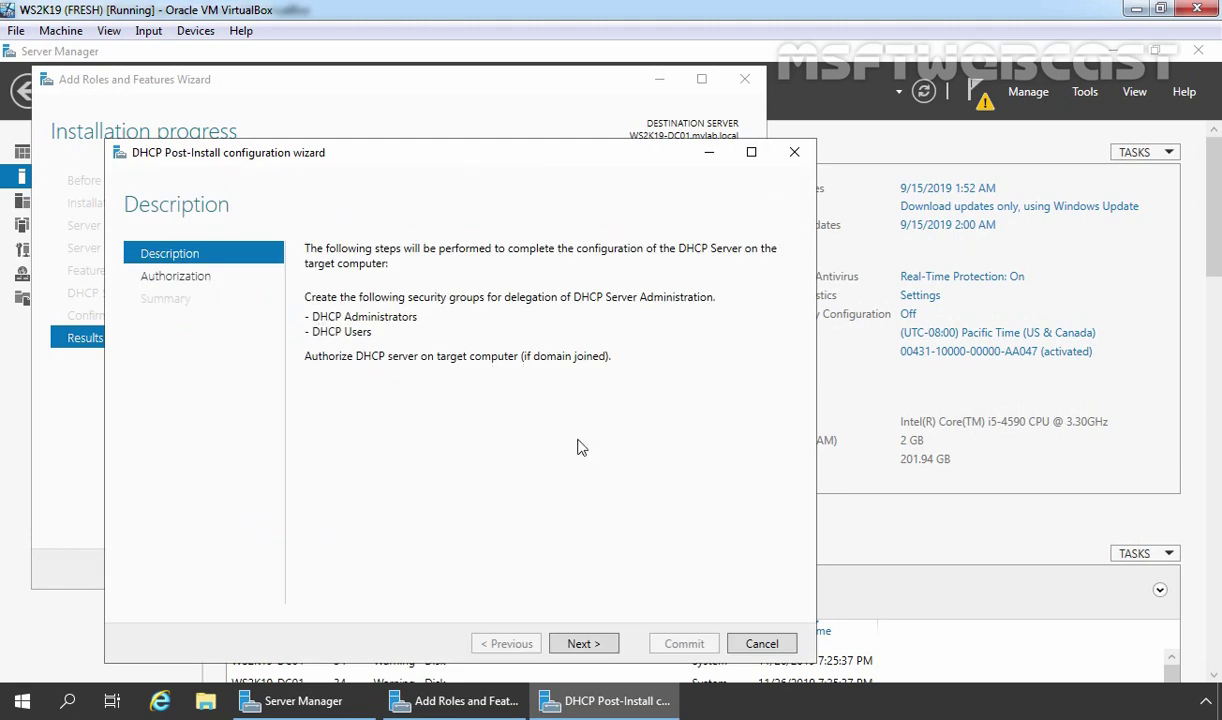
pyautogui.click(584, 646)
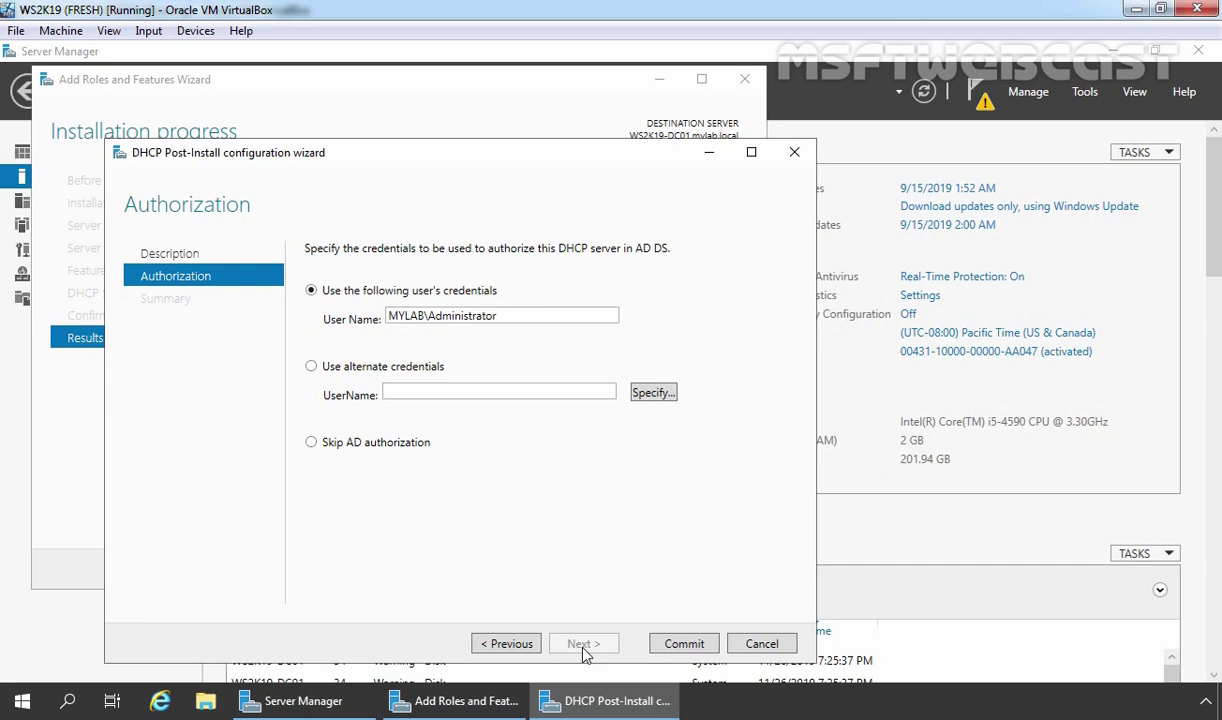
pyautogui.click(684, 645)
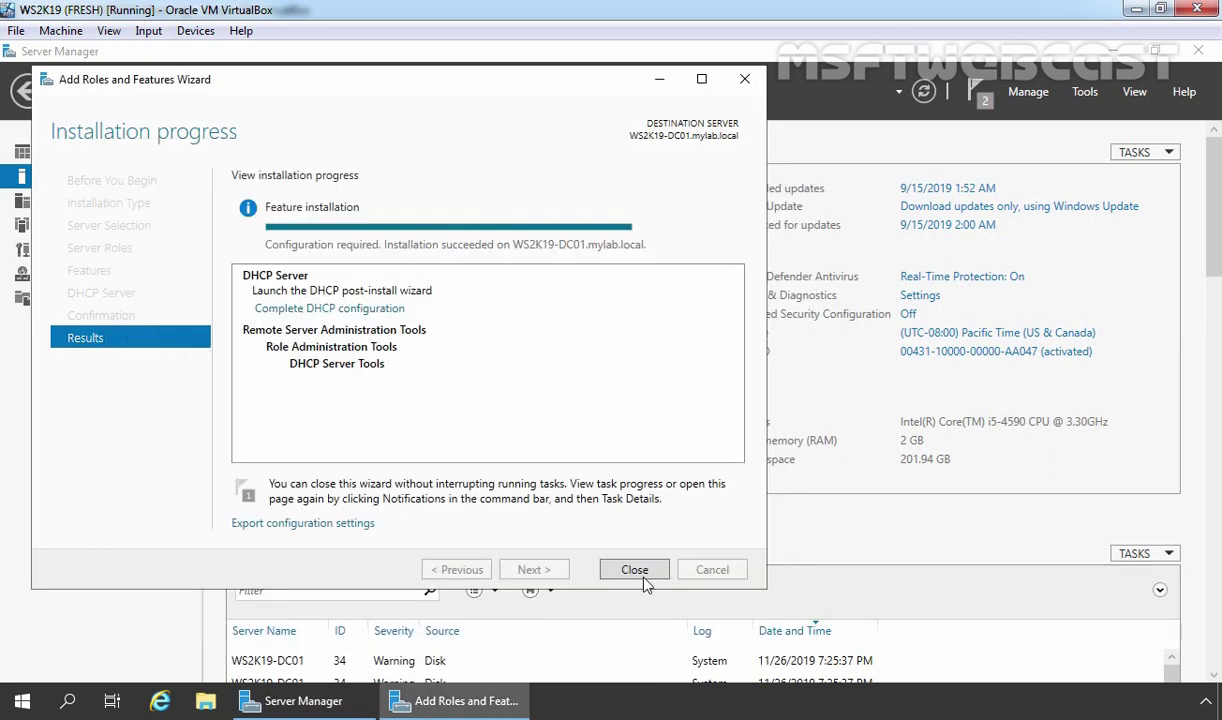
pyautogui.click(634, 570)
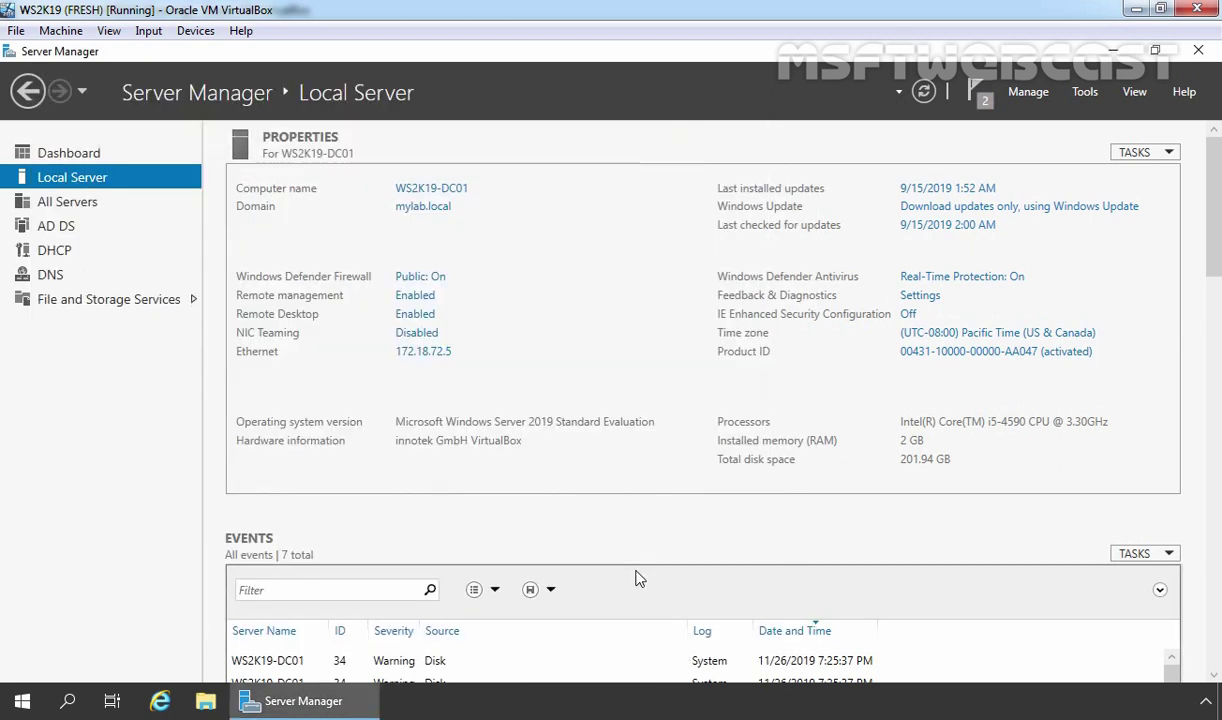
# Open the DHCP console on WS2K19-DC01, check its IPv4 node for existing scopes, and close the console.
pyautogui.click(1085, 91)
pyautogui.click(930, 301)
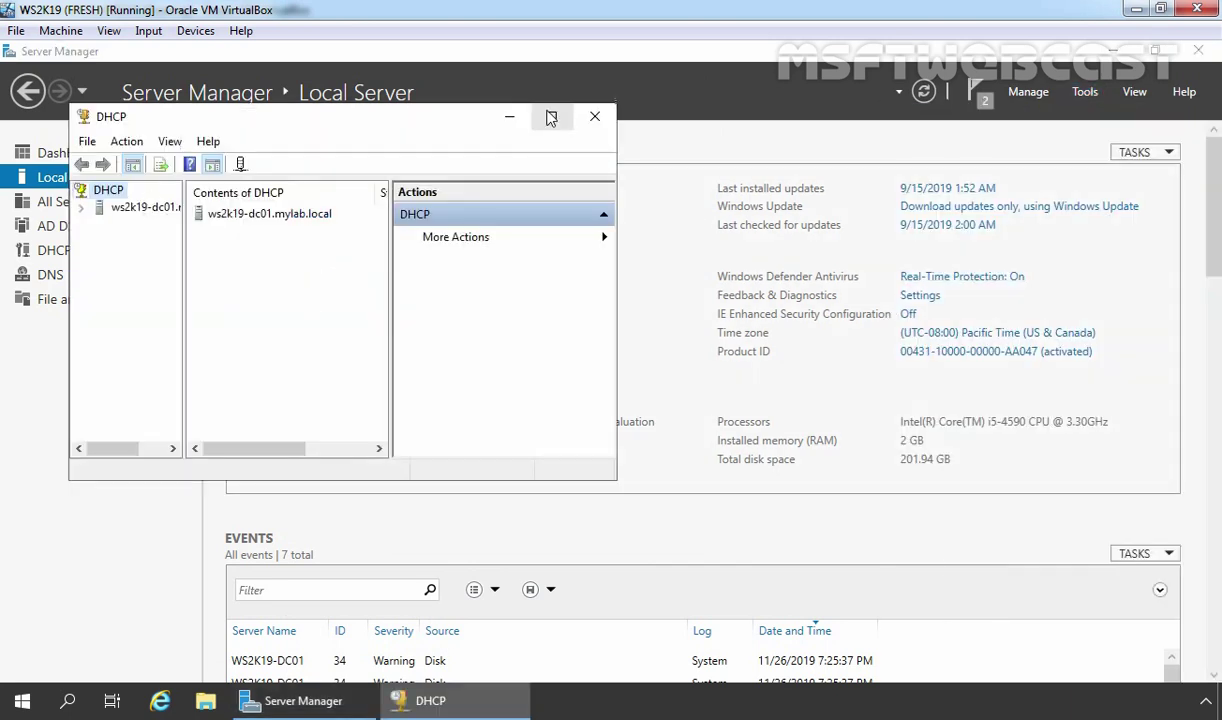
pyautogui.click(553, 116)
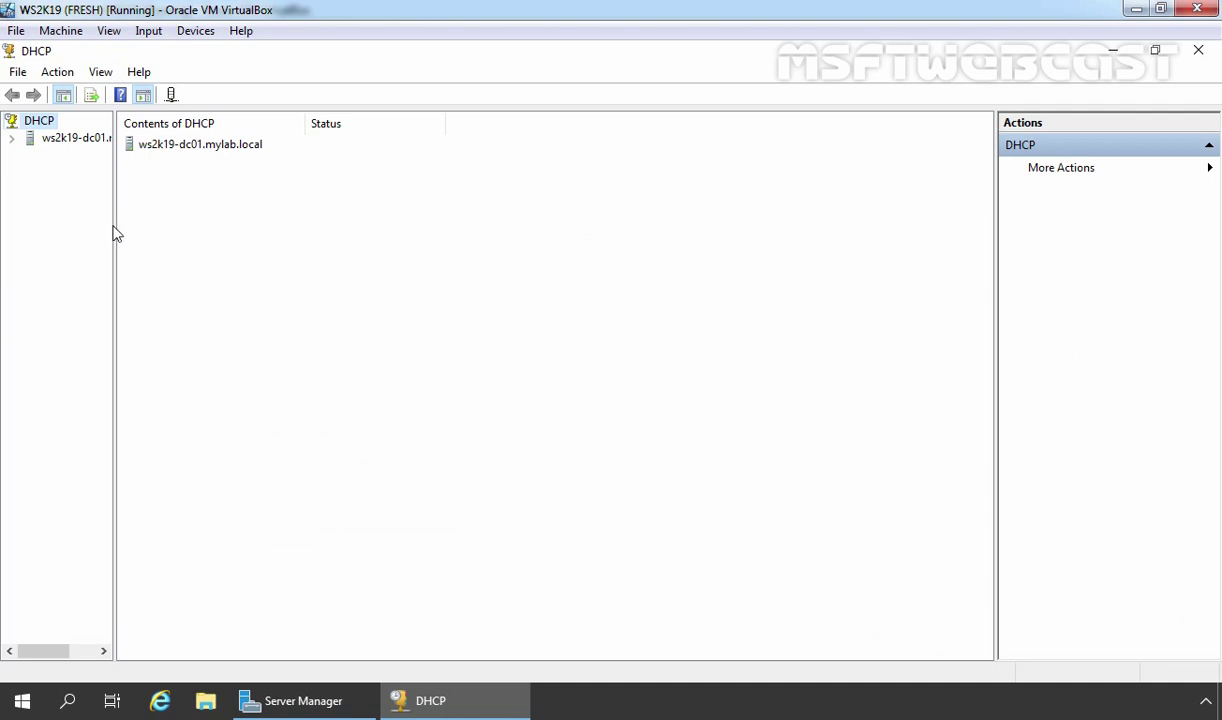
pyautogui.moveTo(117, 237); pyautogui.dragTo(229, 226)
pyautogui.click(98, 150)
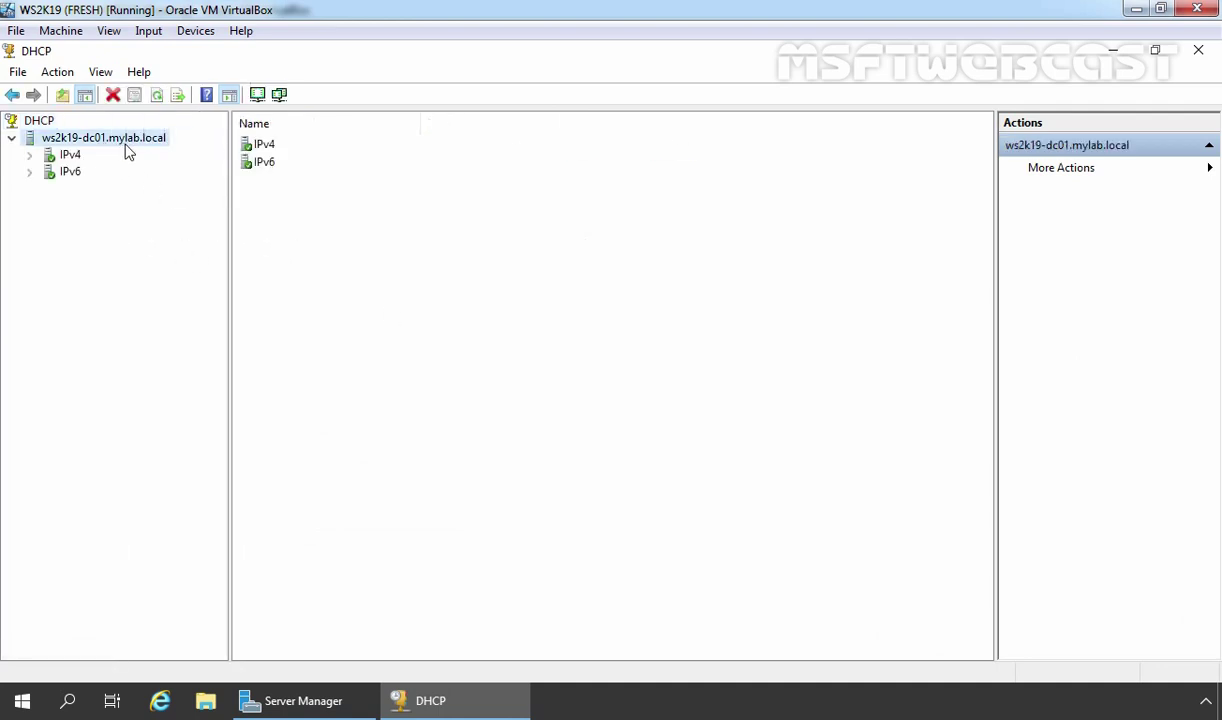
pyautogui.click(69, 155)
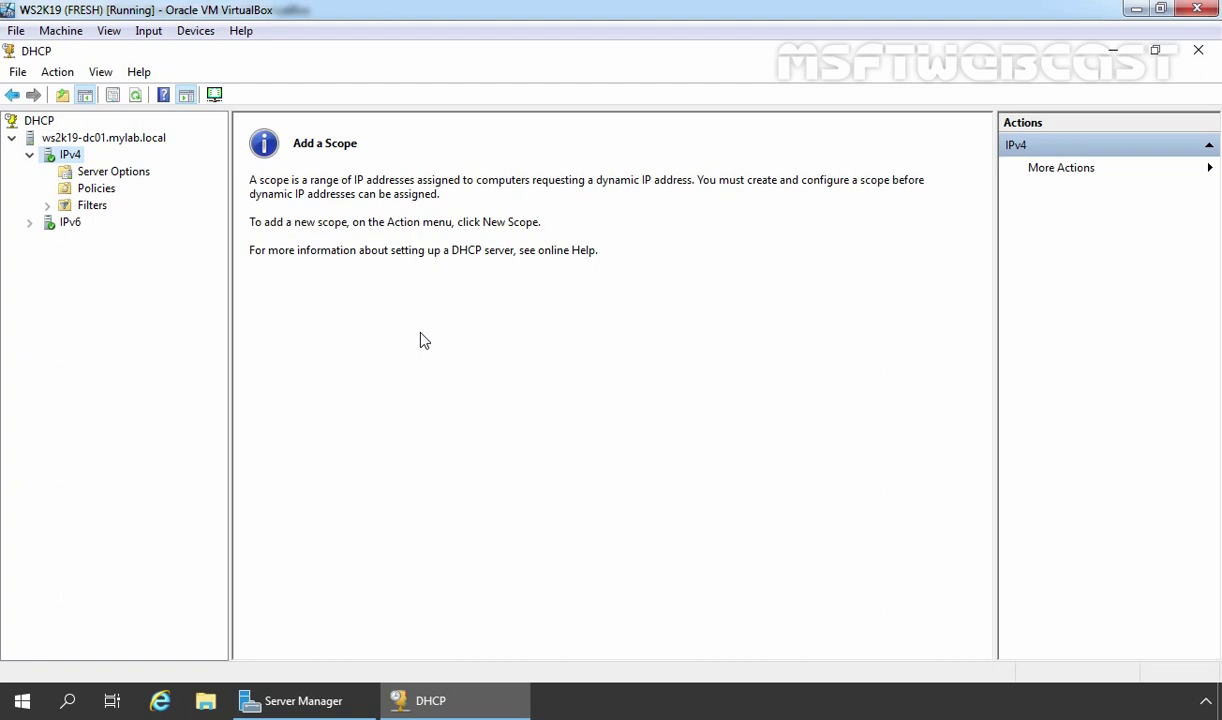
pyautogui.click(1198, 50)
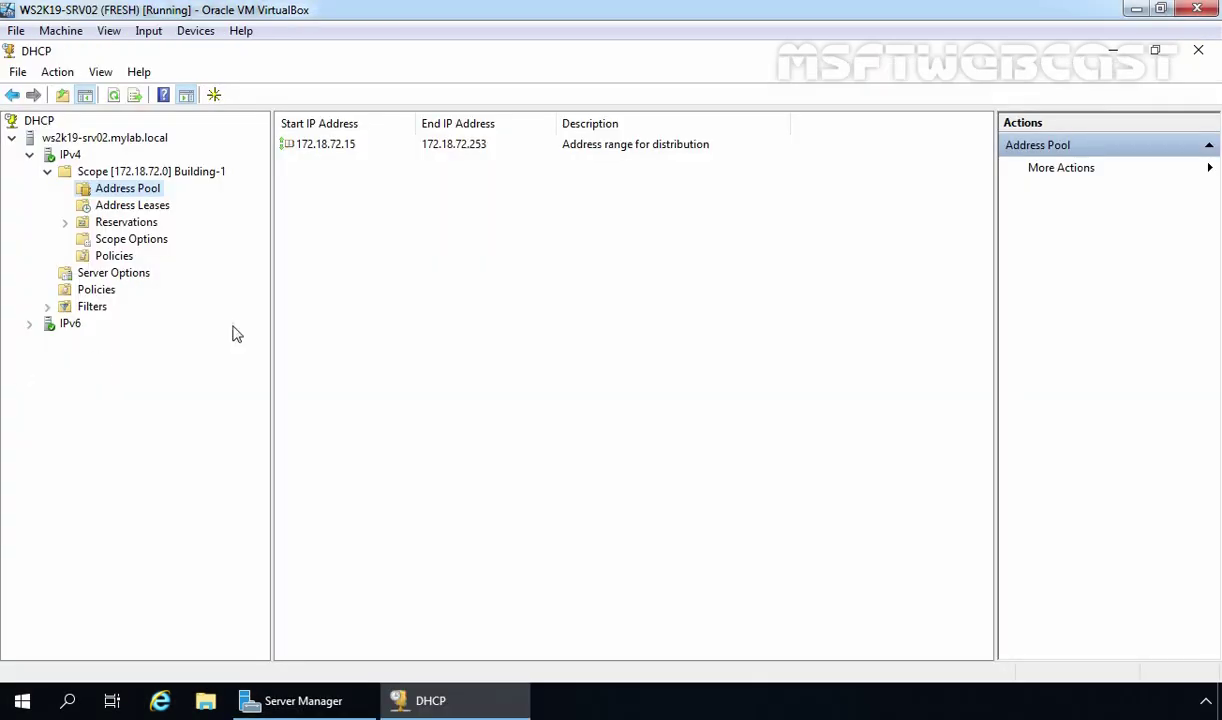
# On WS2K19-SRV02, start configuring failover for the Building-1 scope with all available scopes selected.
pyautogui.click(114, 173)
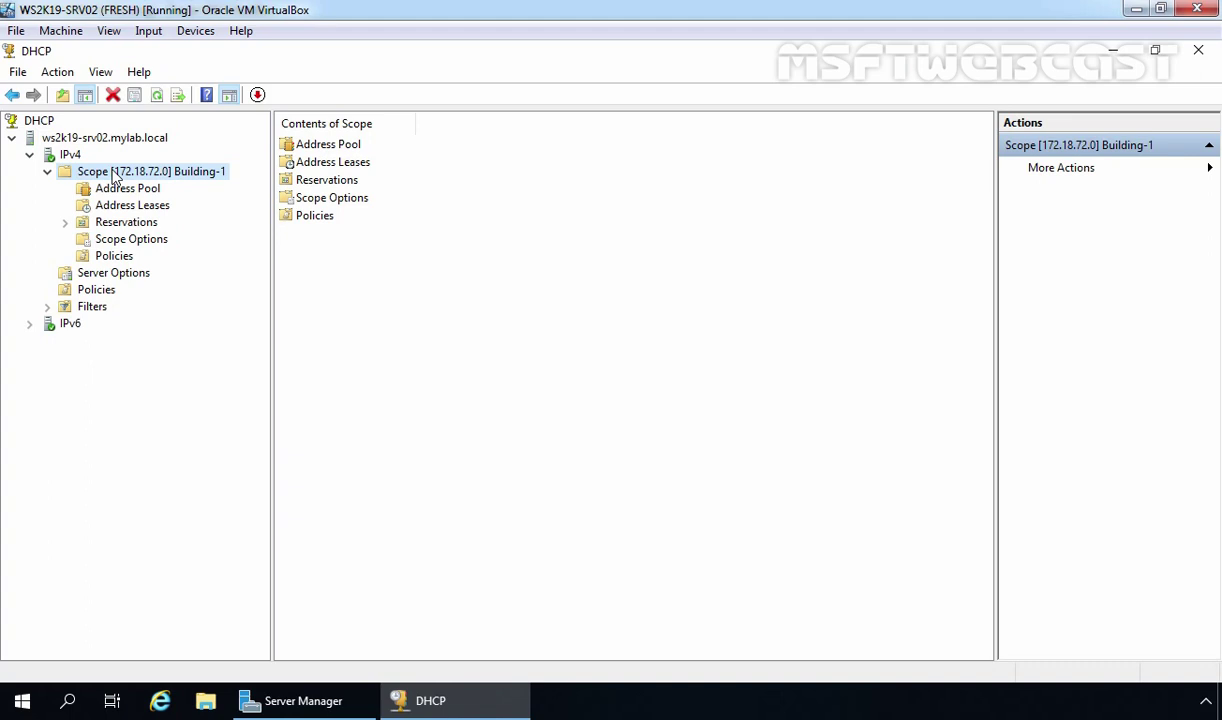
pyautogui.rightClick(116, 177)
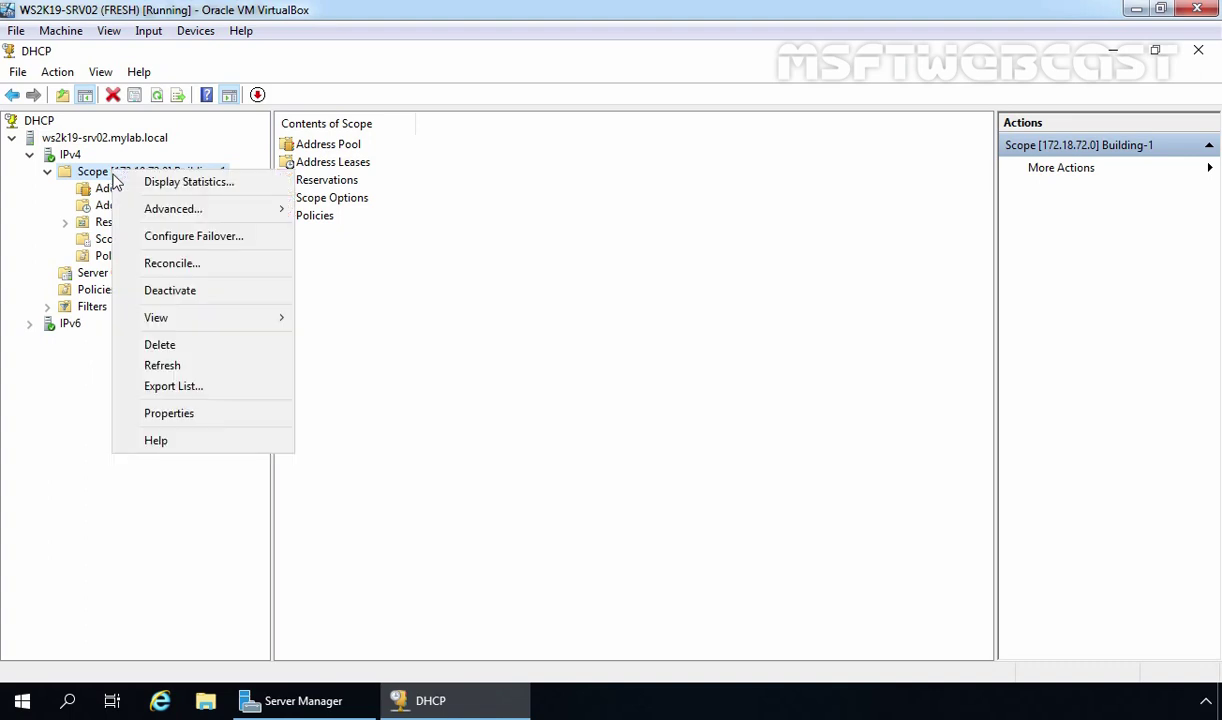
pyautogui.click(194, 240)
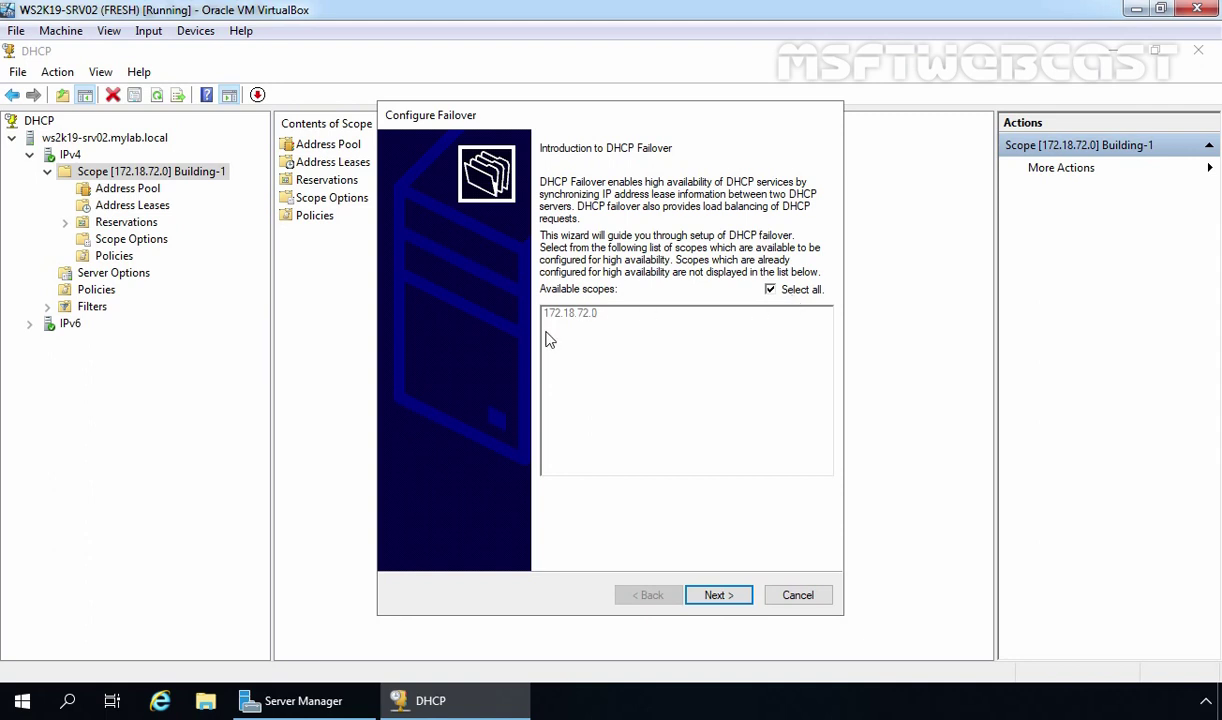
pyautogui.click(721, 598)
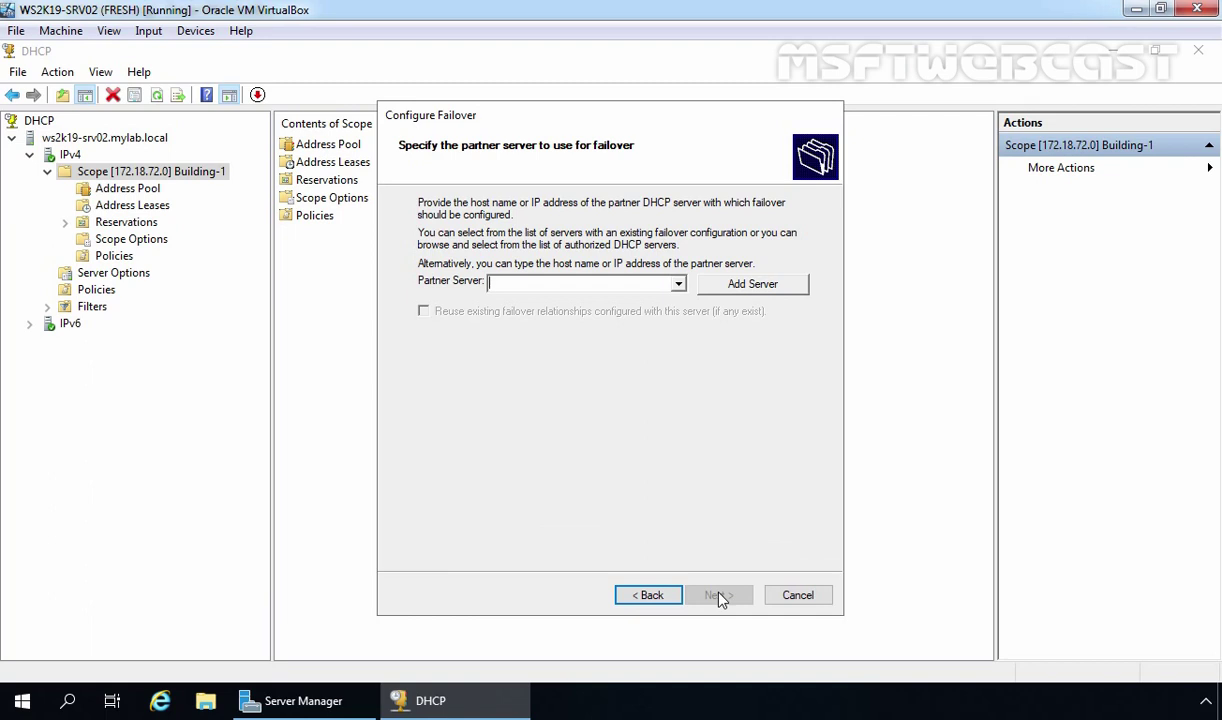
# Find WS2K19-DC01 among the mylab.local computers and add it as the failover partner server.
pyautogui.click(751, 285)
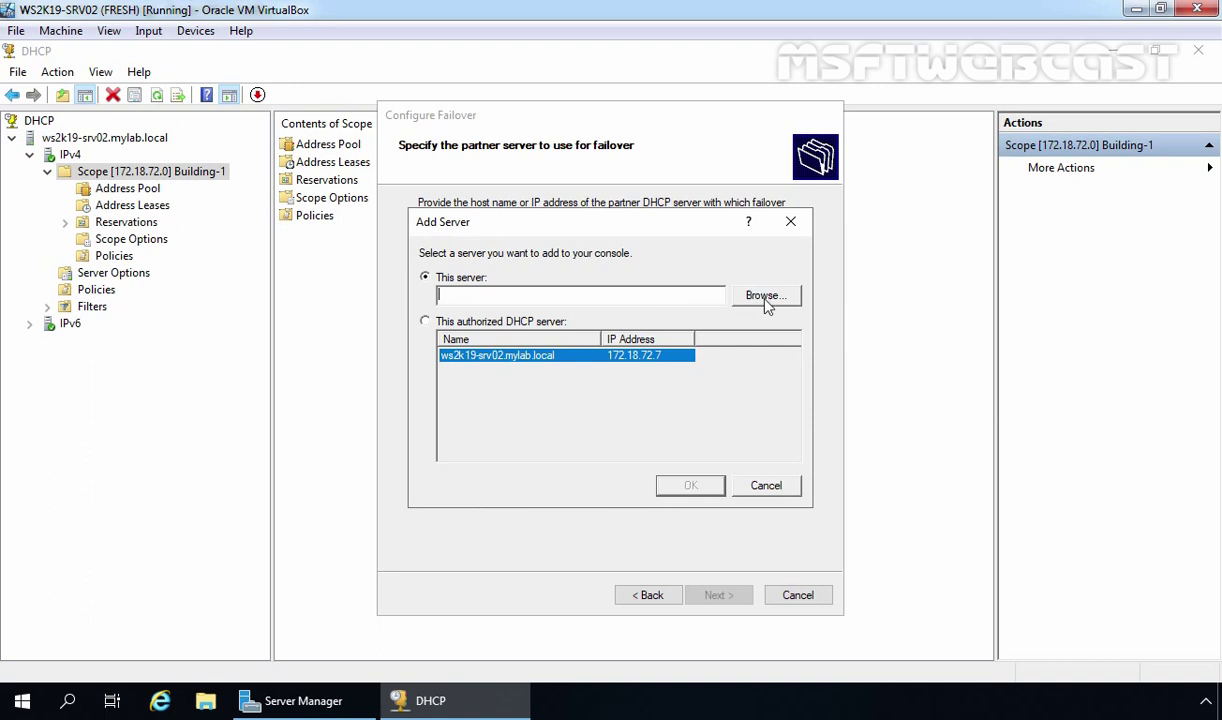
pyautogui.click(766, 296)
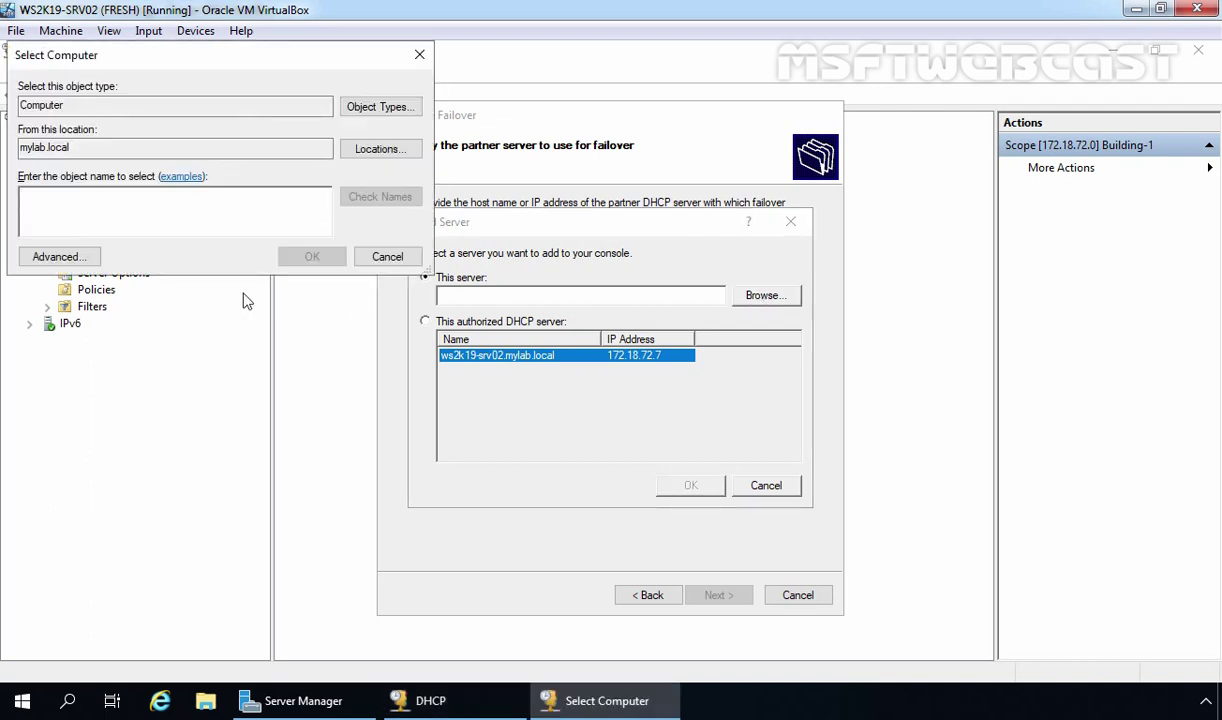
pyautogui.click(59, 257)
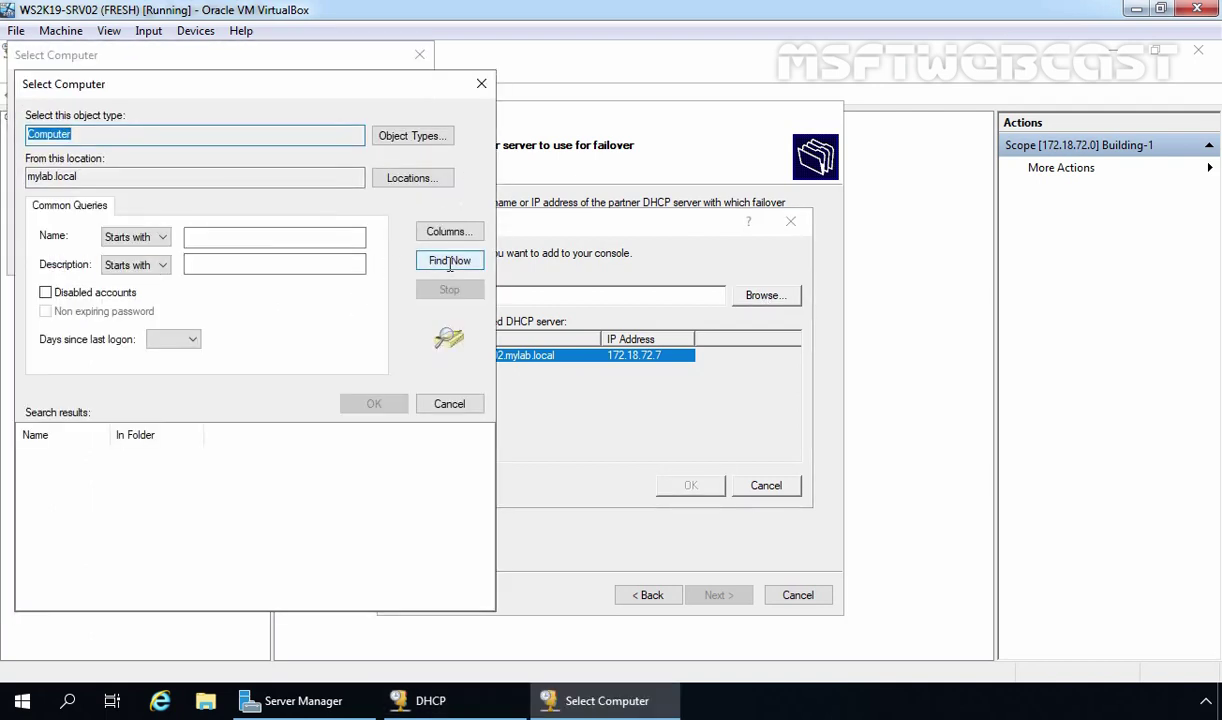
pyautogui.click(450, 262)
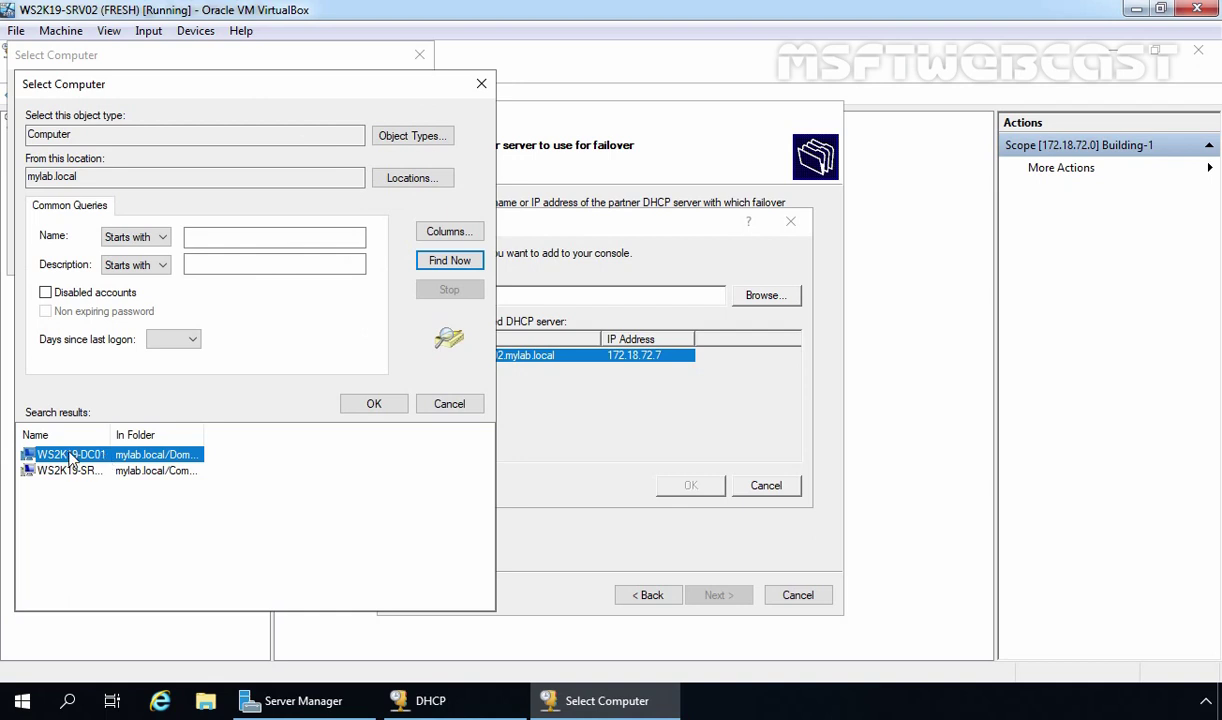
pyautogui.click(380, 406)
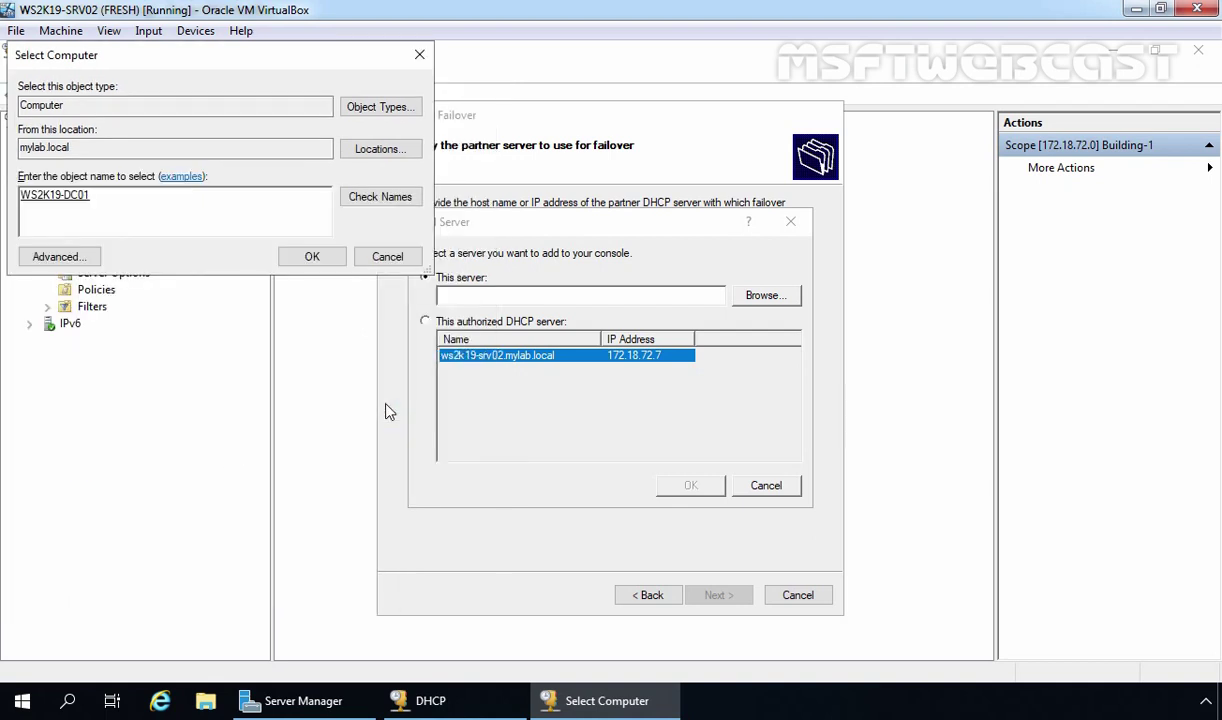
pyautogui.click(312, 256)
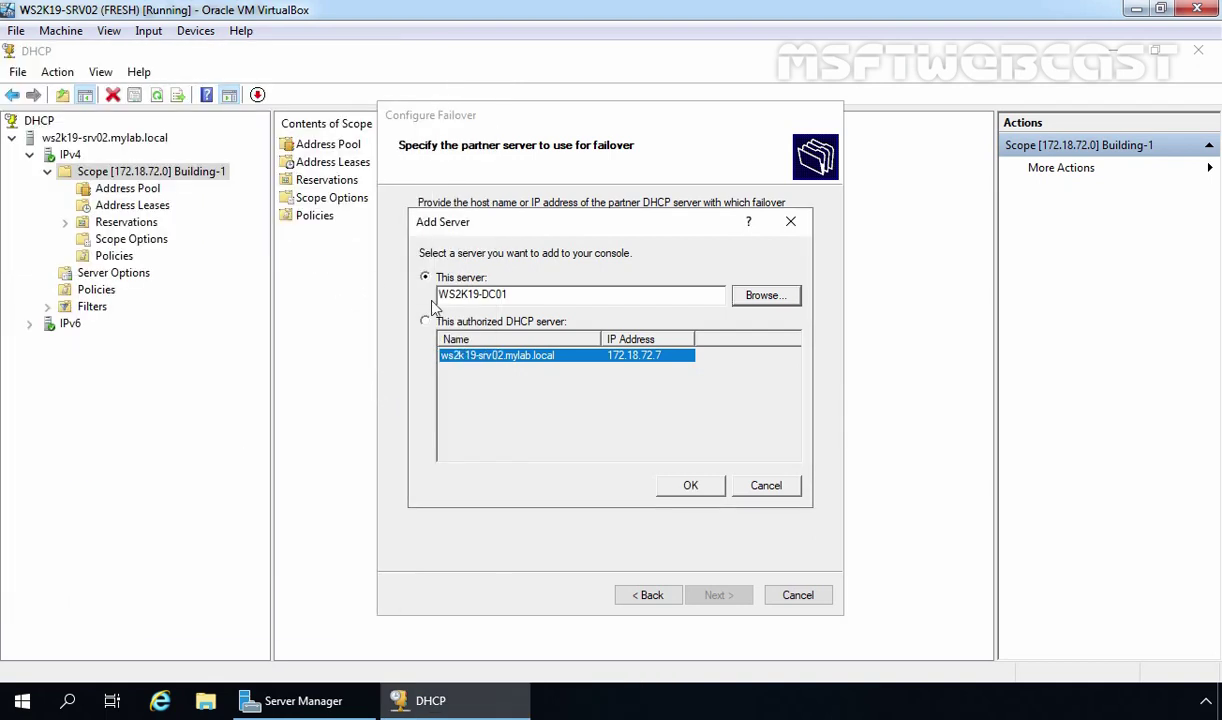
pyautogui.click(689, 486)
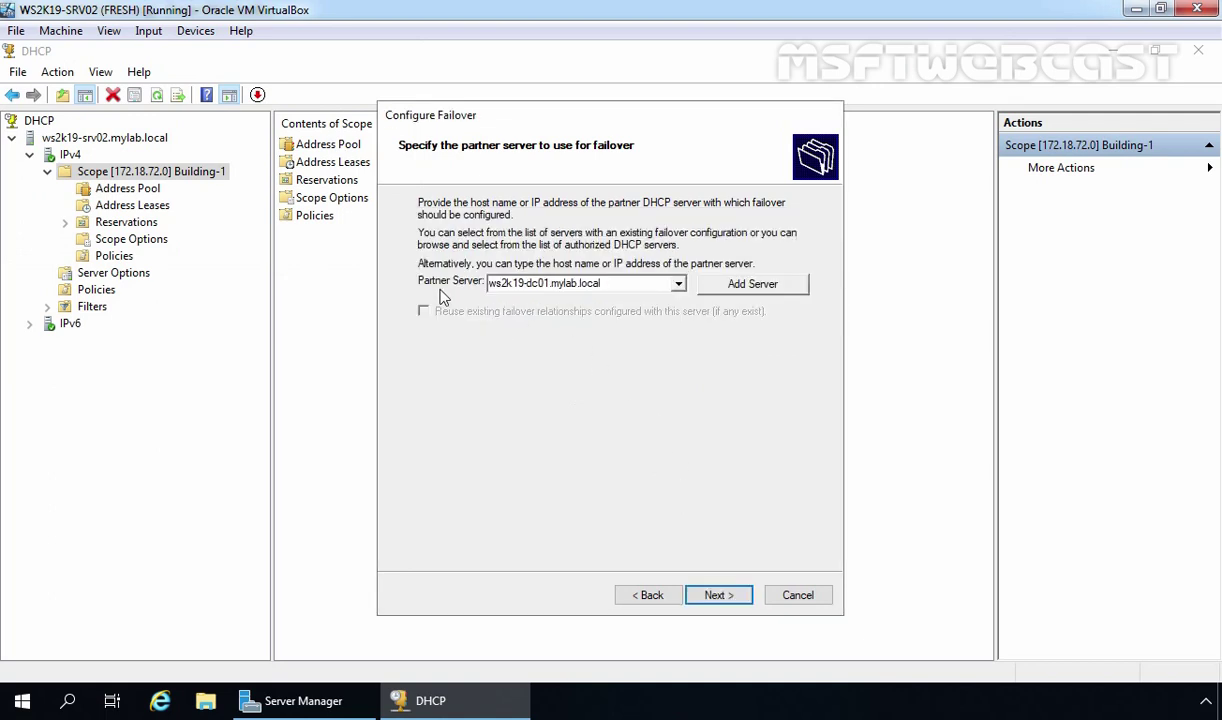
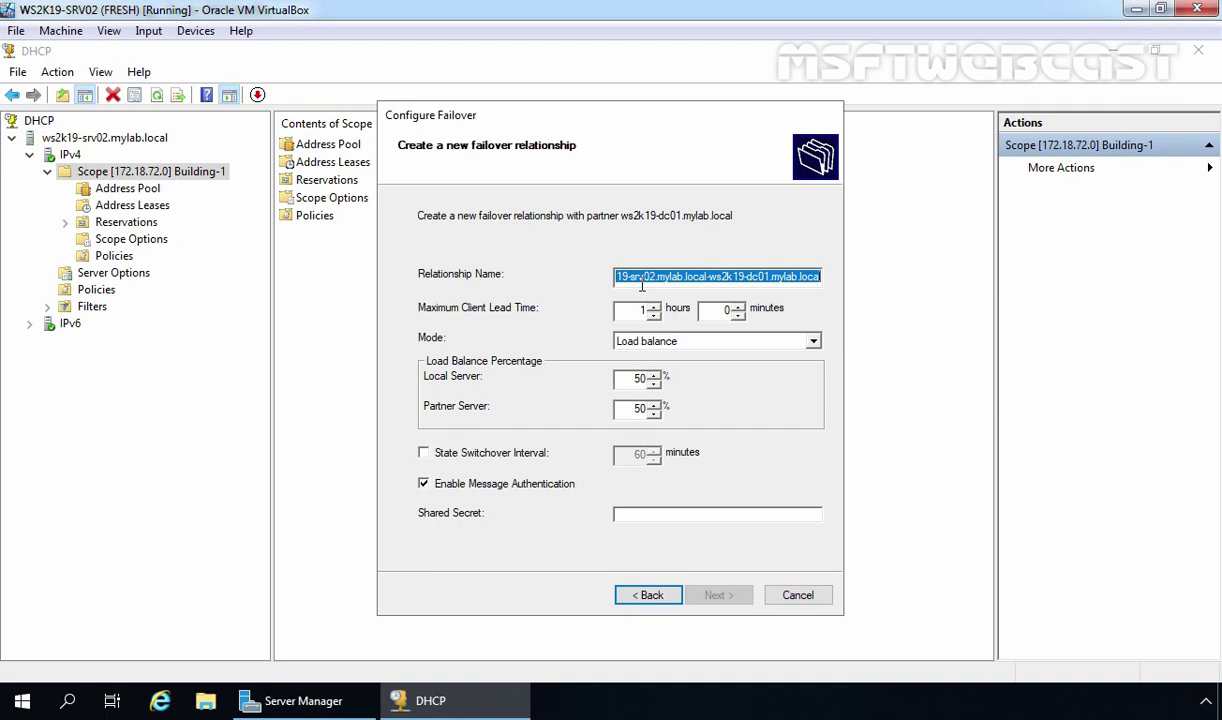
# Define the relationship MYLAB FAILOVER RELATIONSHIP in Load balance mode with 70% for the local server and message authentication disabled.
pyautogui.write('MYLAB FAILOVER RELATIONSHIP')
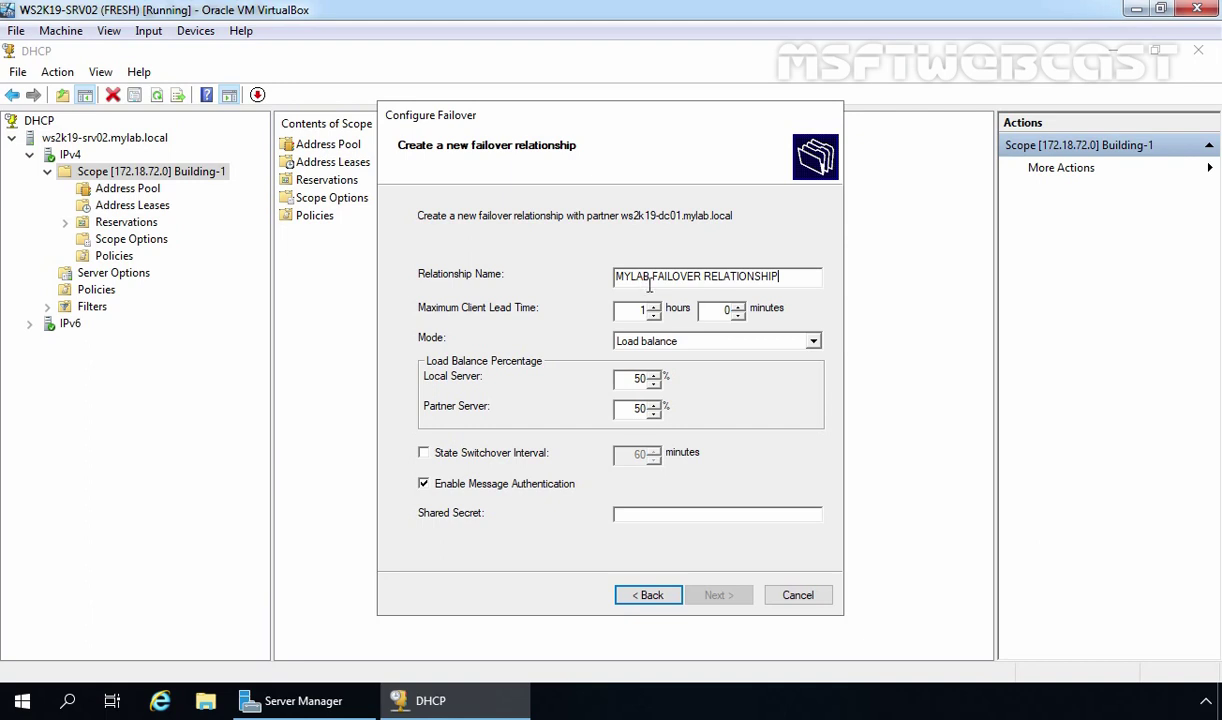
pyautogui.click(813, 341)
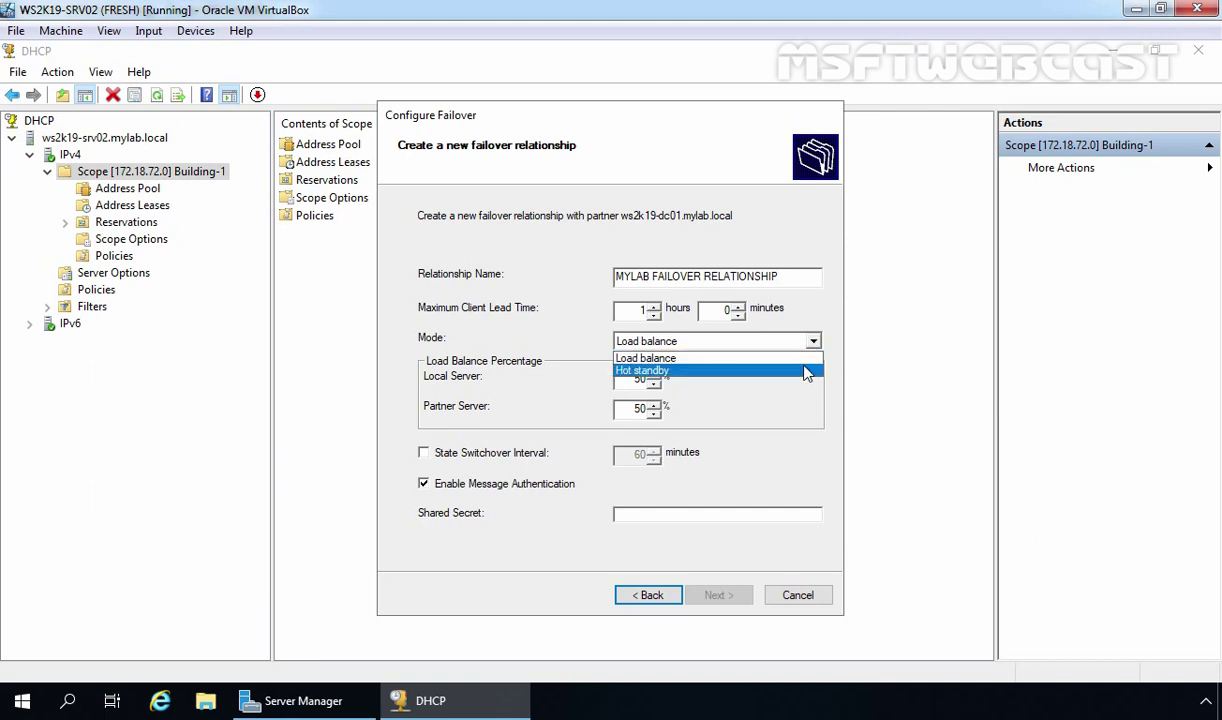
pyautogui.click(771, 430)
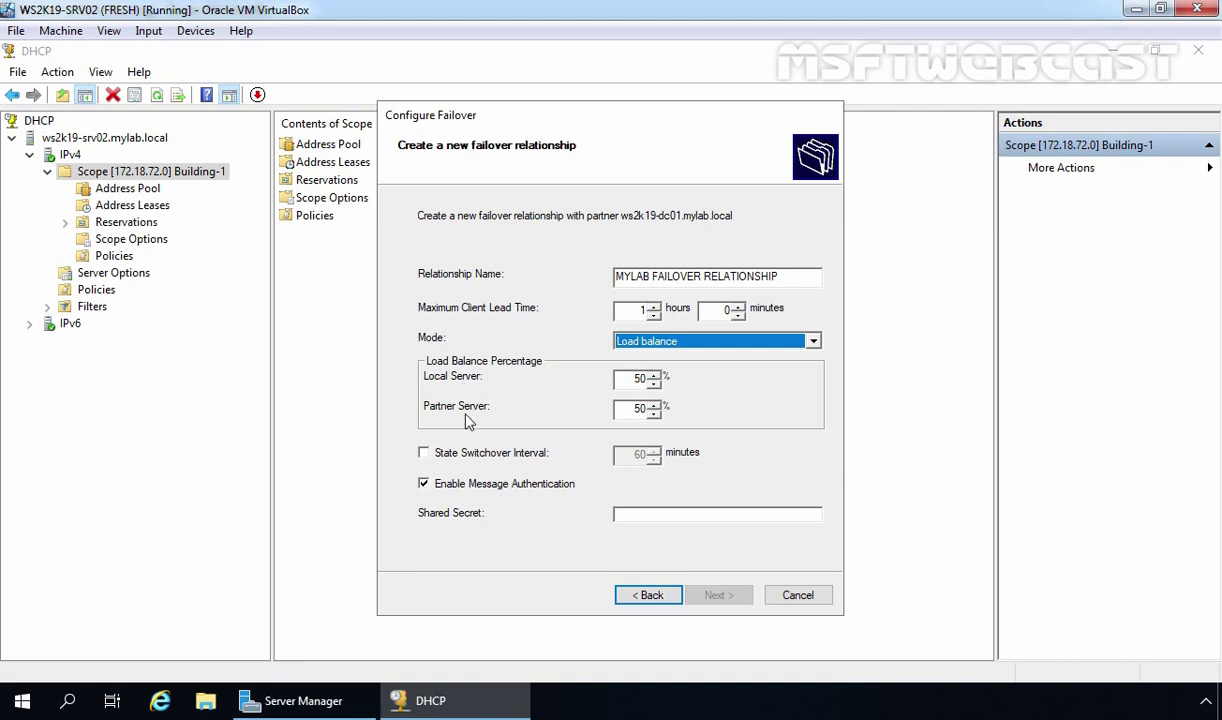
pyautogui.doubleClick(637, 380)
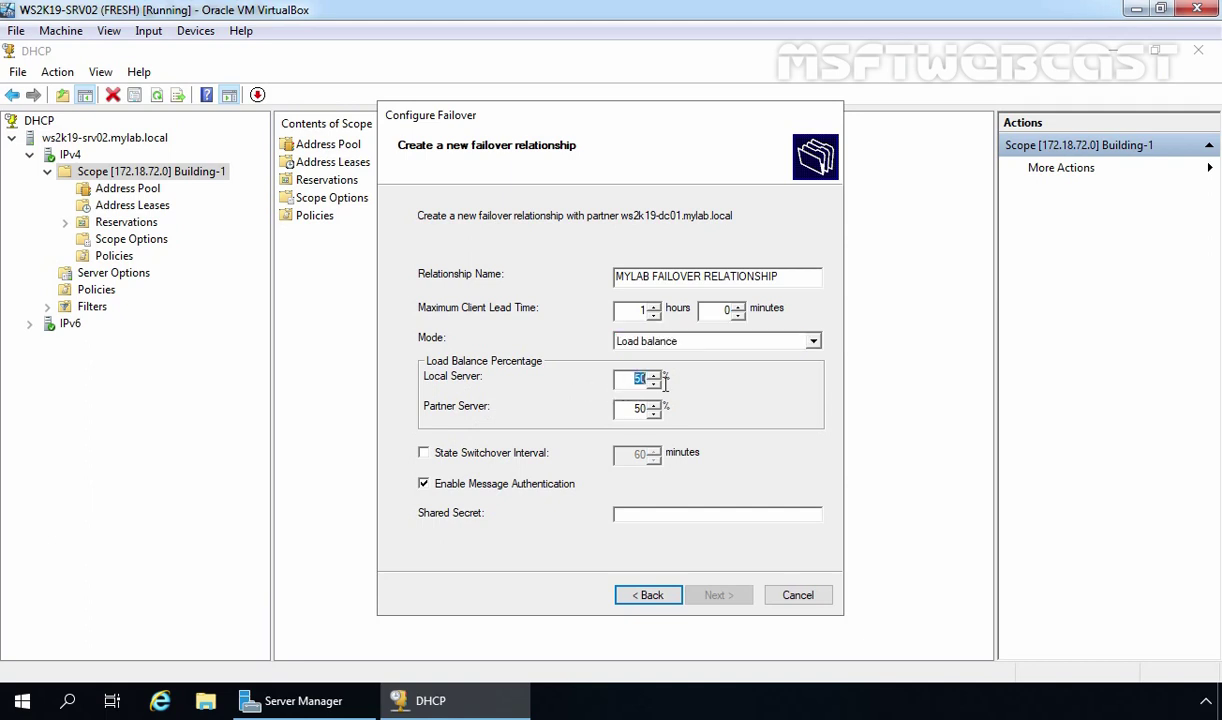
pyautogui.write('70')
pyautogui.click(427, 487)
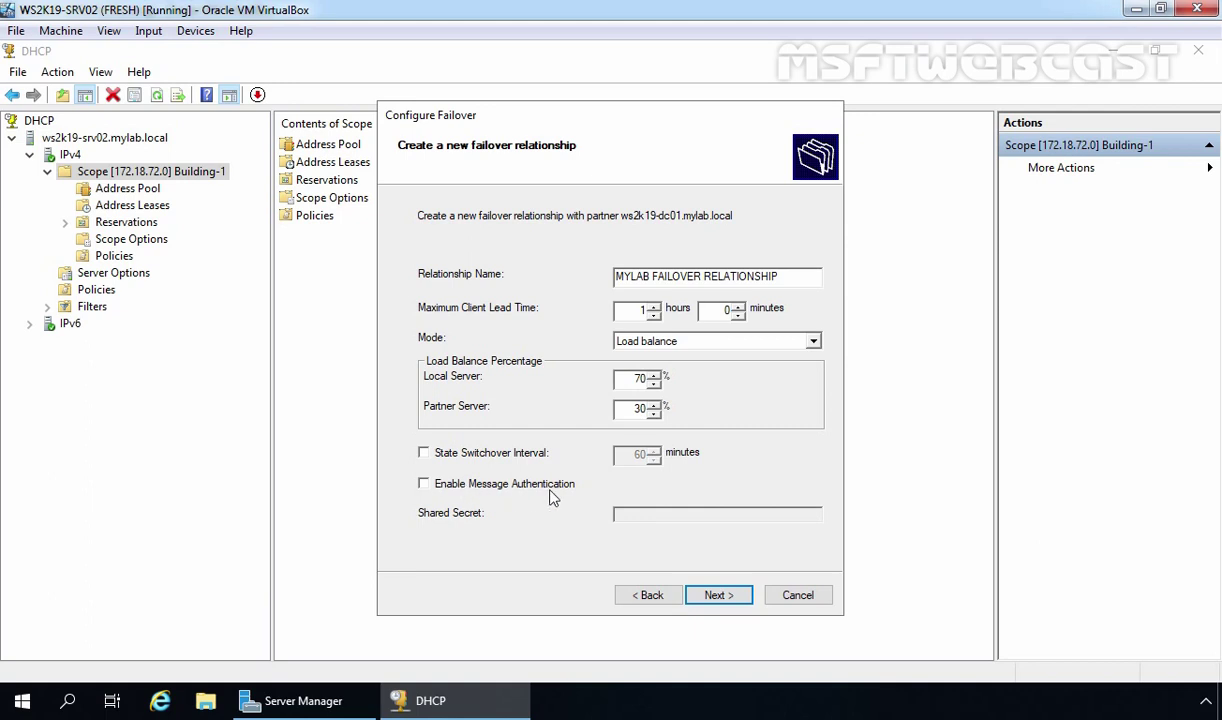
# Review the failover summary for the 172.18.72.0 scope, finish the configuration and close the progress log.
pyautogui.click(719, 595)
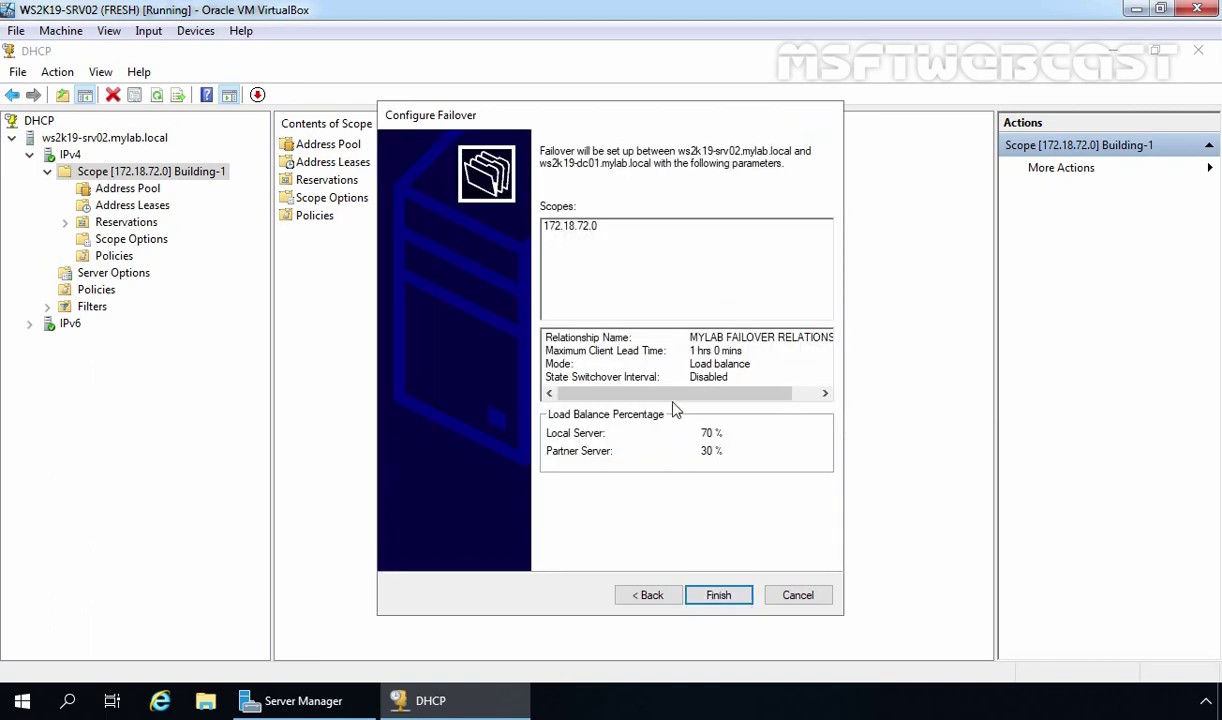
pyautogui.moveTo(676, 395)
pyautogui.mouseDown()
pyautogui.moveTo(702, 396)
pyautogui.moveTo(670, 403)
pyautogui.mouseUp()
pyautogui.click(719, 595)
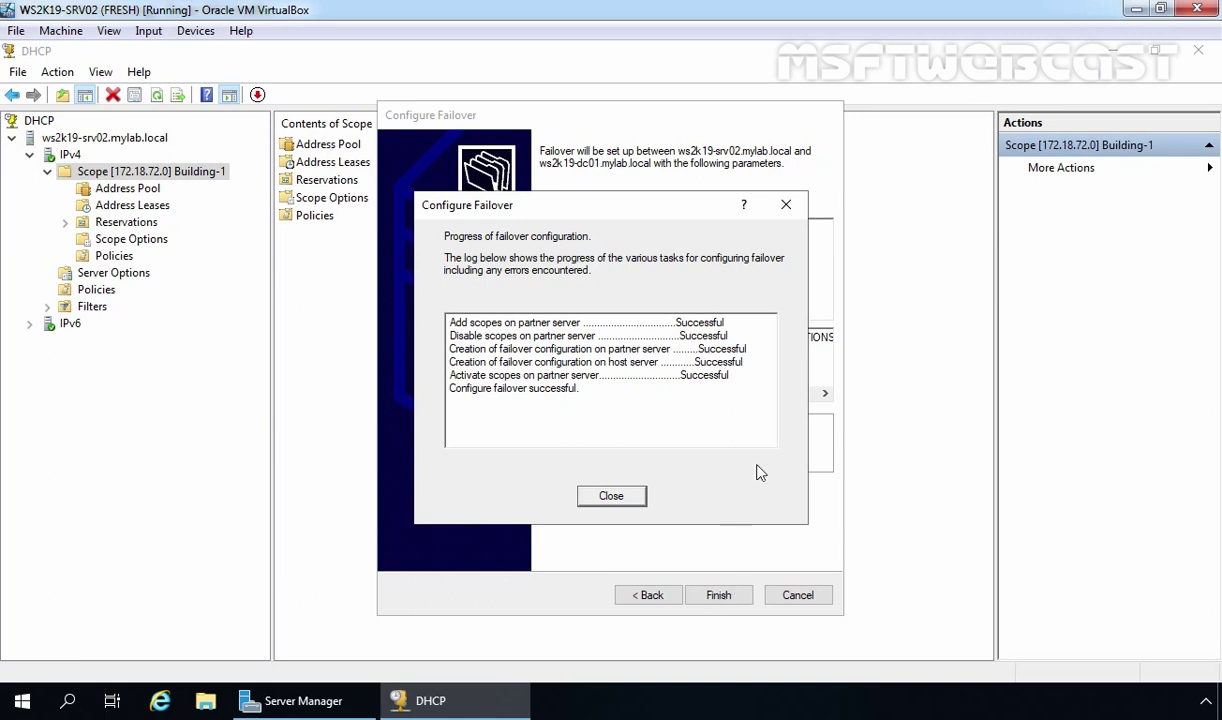
pyautogui.click(612, 497)
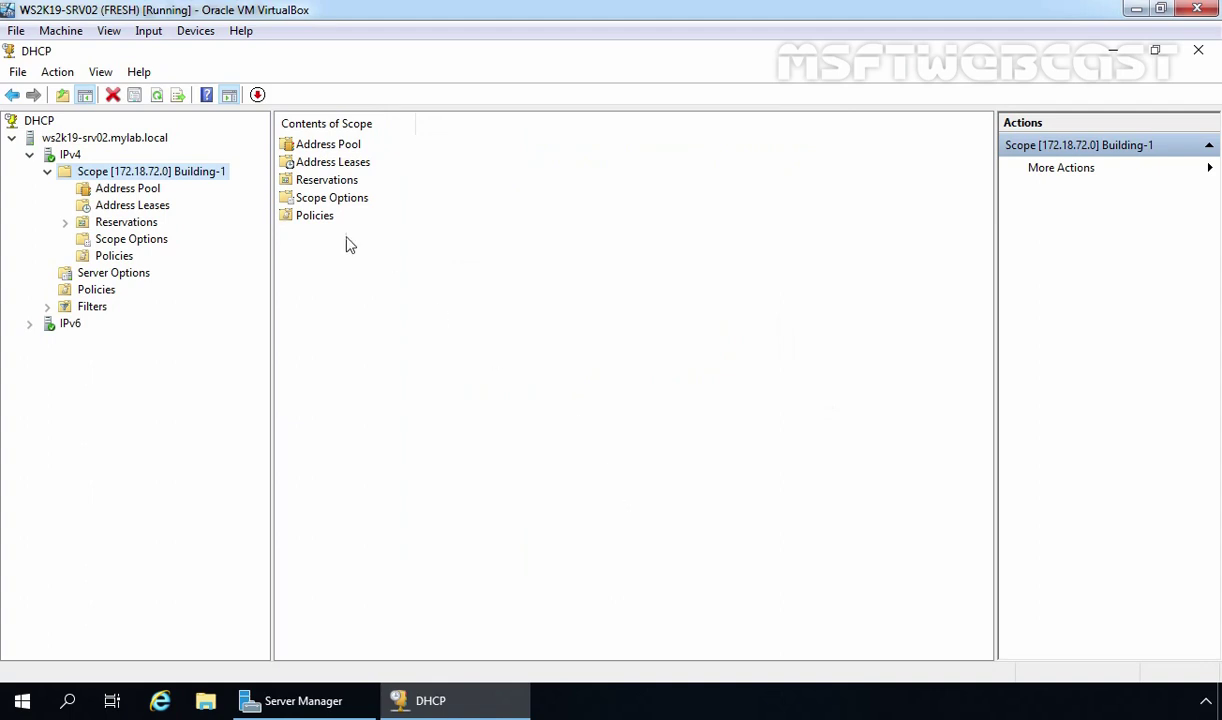
# Refresh the DHCP console on WS2K19-SRV02 and check the failover details in the Building-1 scope's properties.
pyautogui.click(157, 96)
pyautogui.rightClick(136, 176)
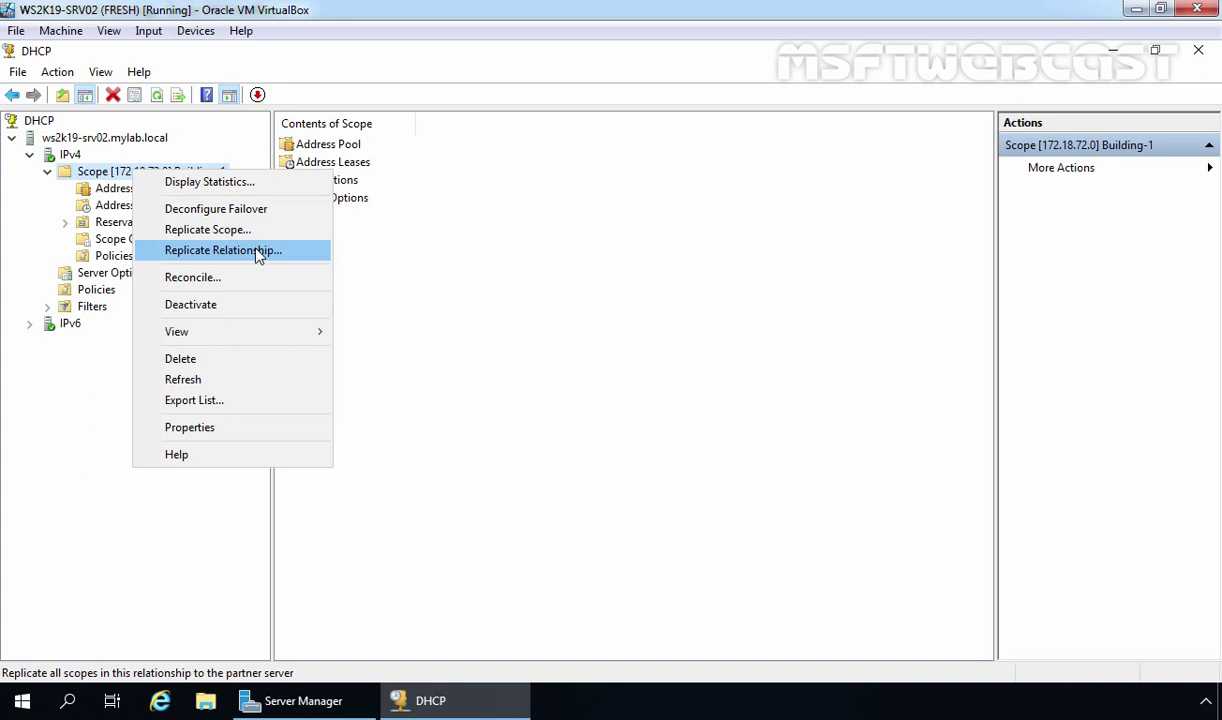
pyautogui.click(219, 428)
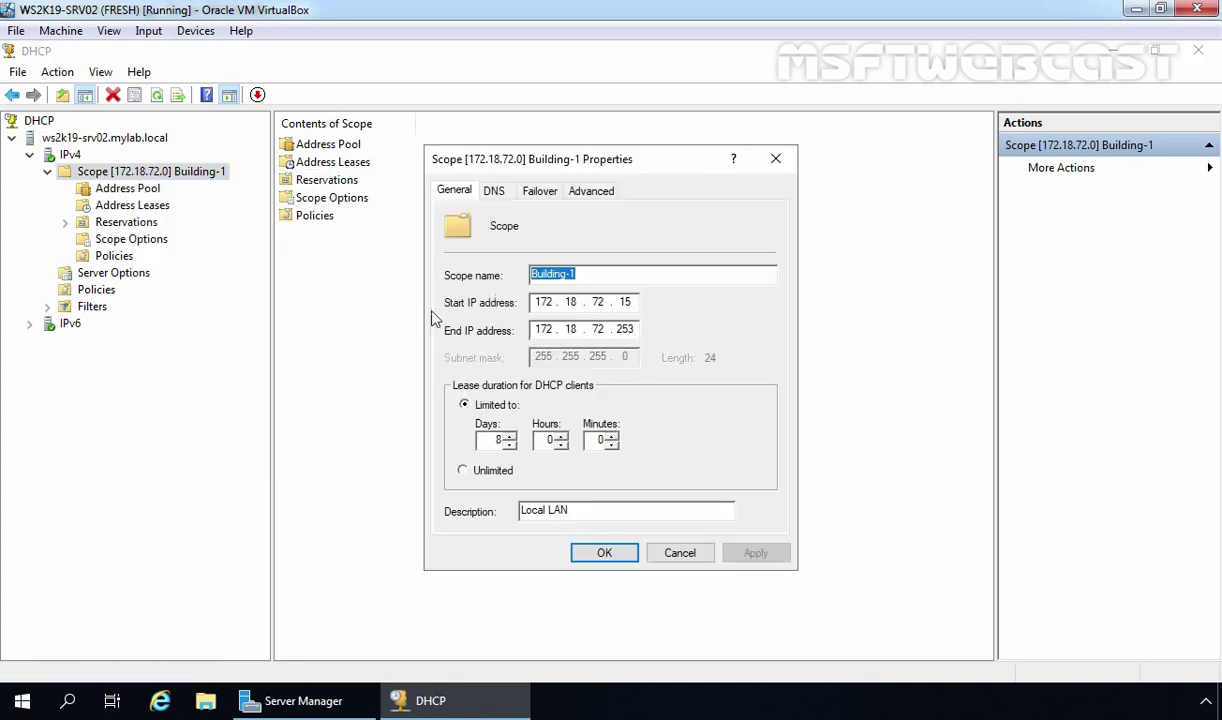
pyautogui.click(548, 199)
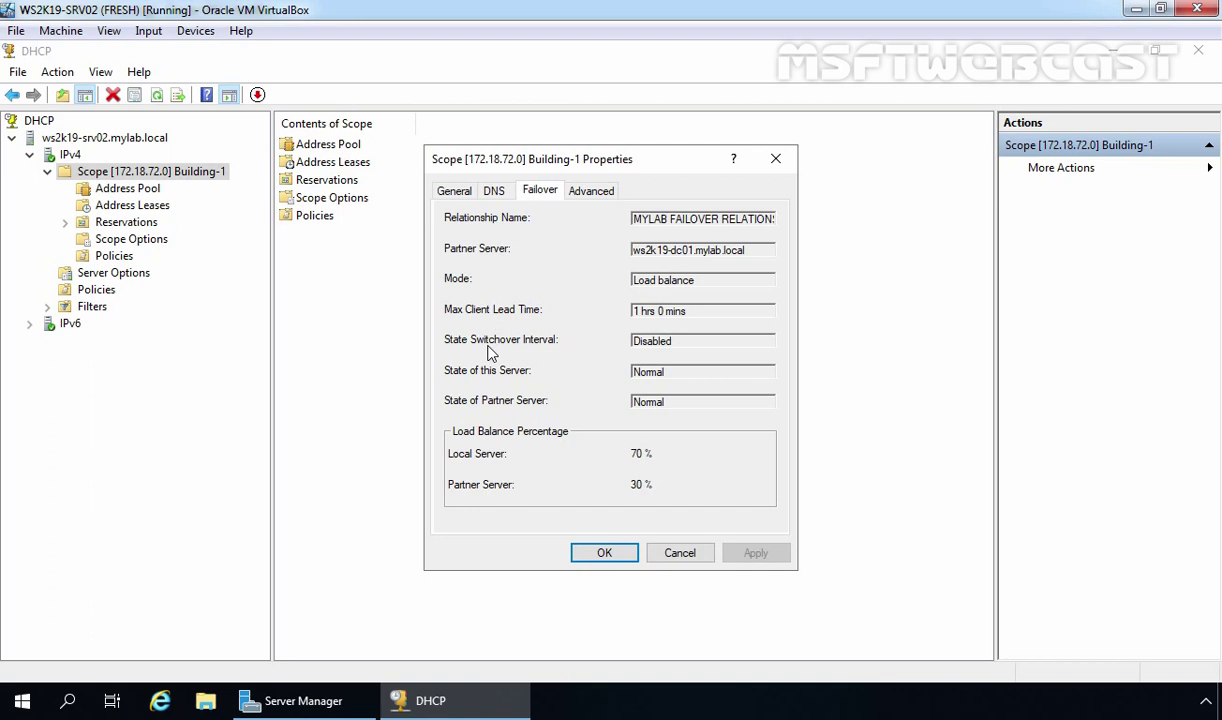
pyautogui.click(605, 556)
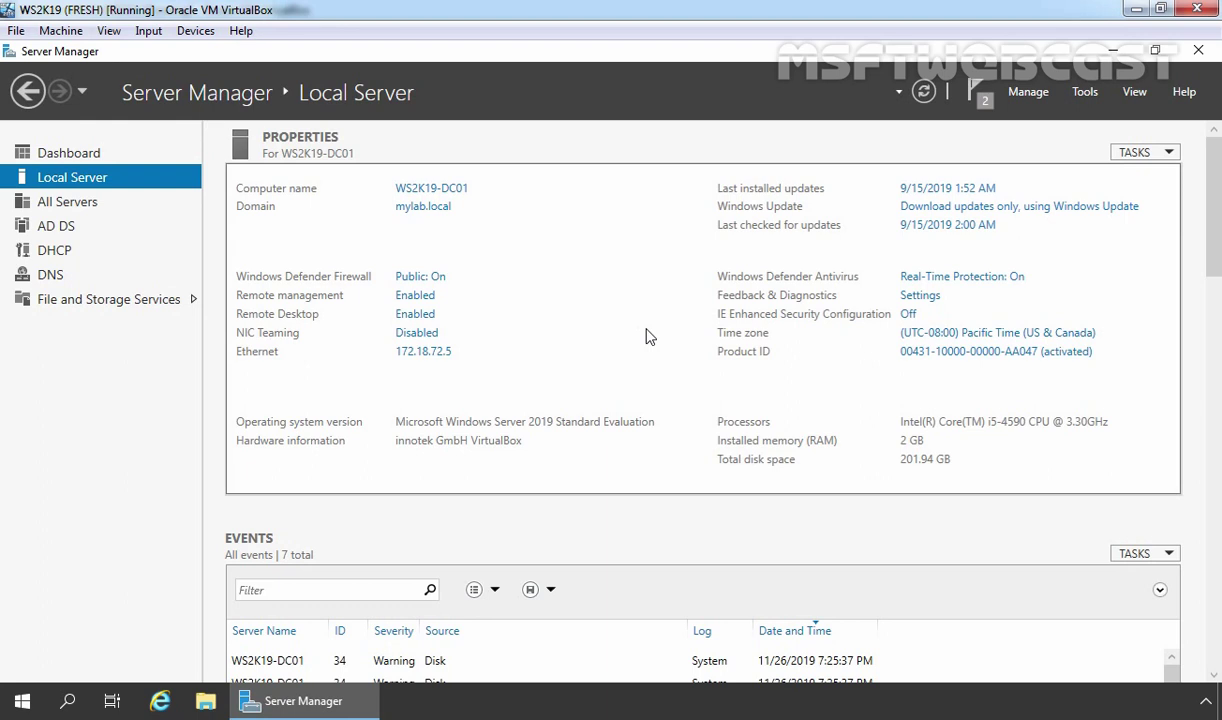
# Open the DHCP console on WS2K19-DC01 and examine the replicated Building-1 scope and its address pool under IPv4.
pyautogui.click(1085, 92)
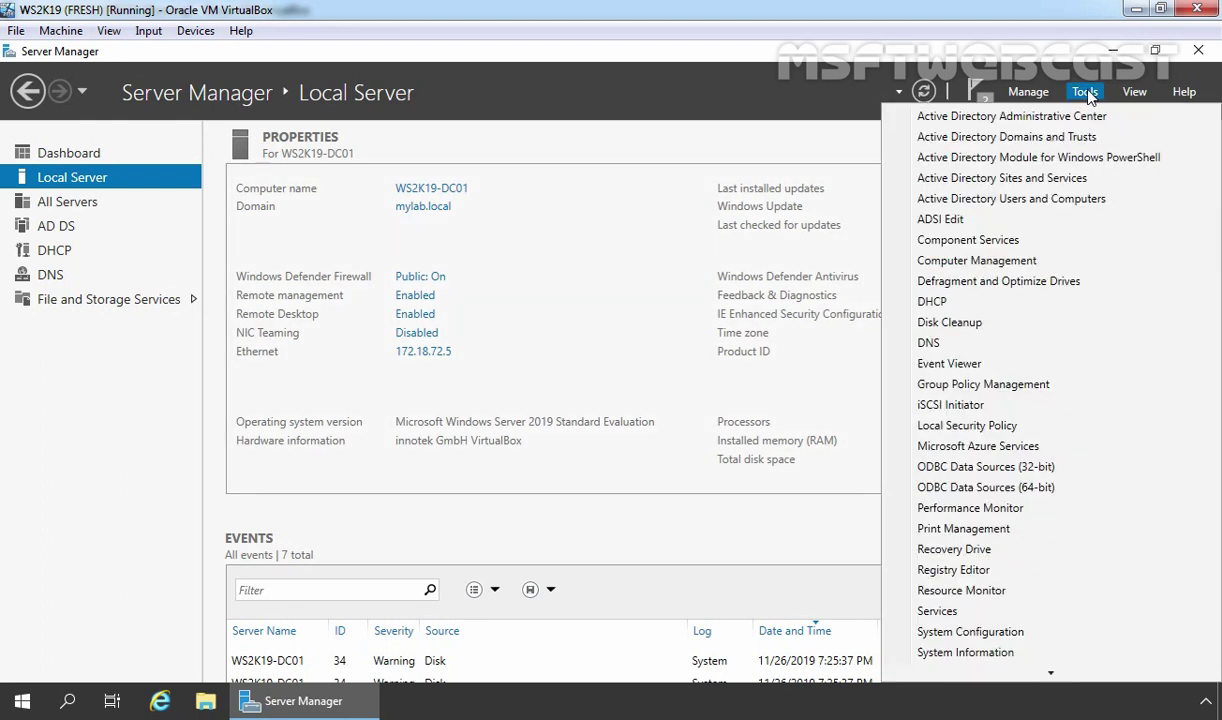
pyautogui.click(995, 303)
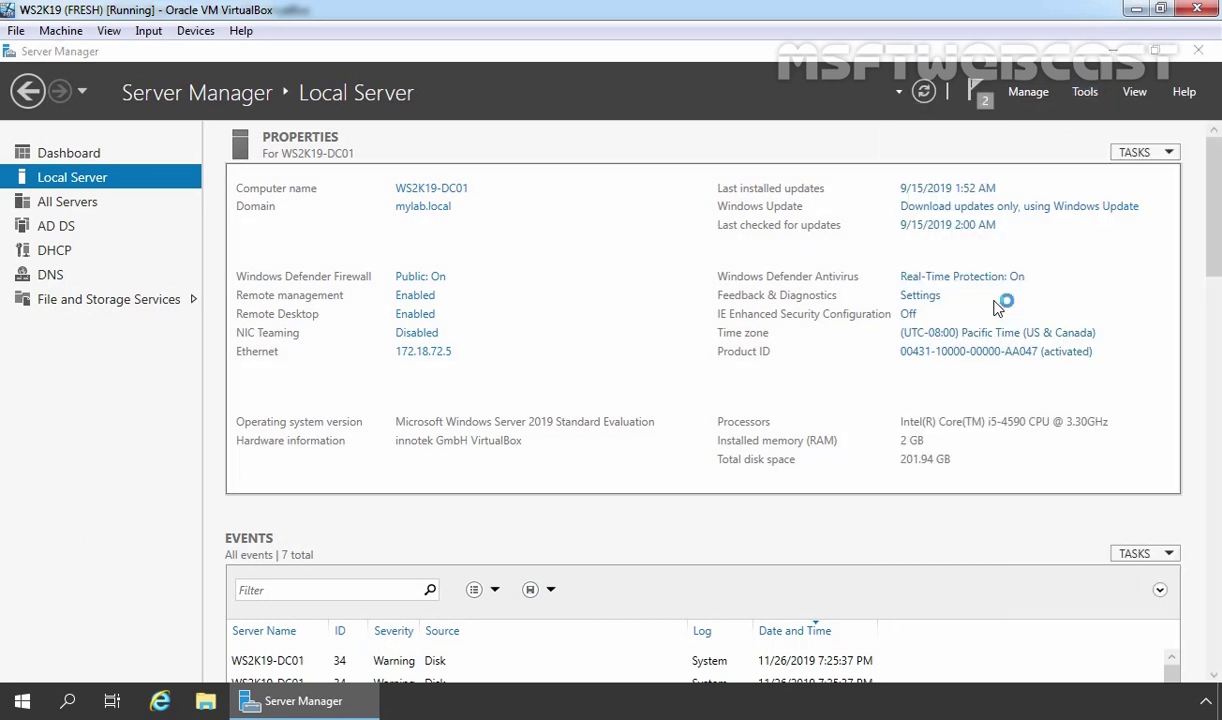
pyautogui.click(551, 116)
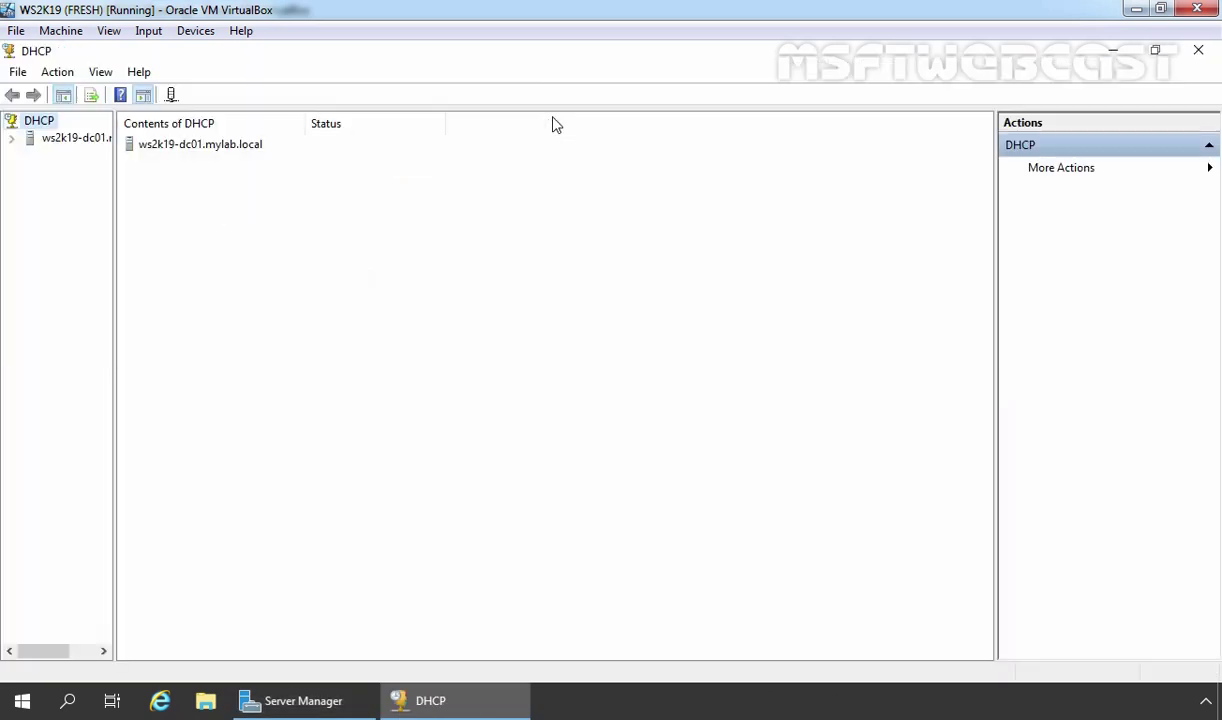
pyautogui.moveTo(115, 218); pyautogui.dragTo(290, 220)
pyautogui.doubleClick(90, 139)
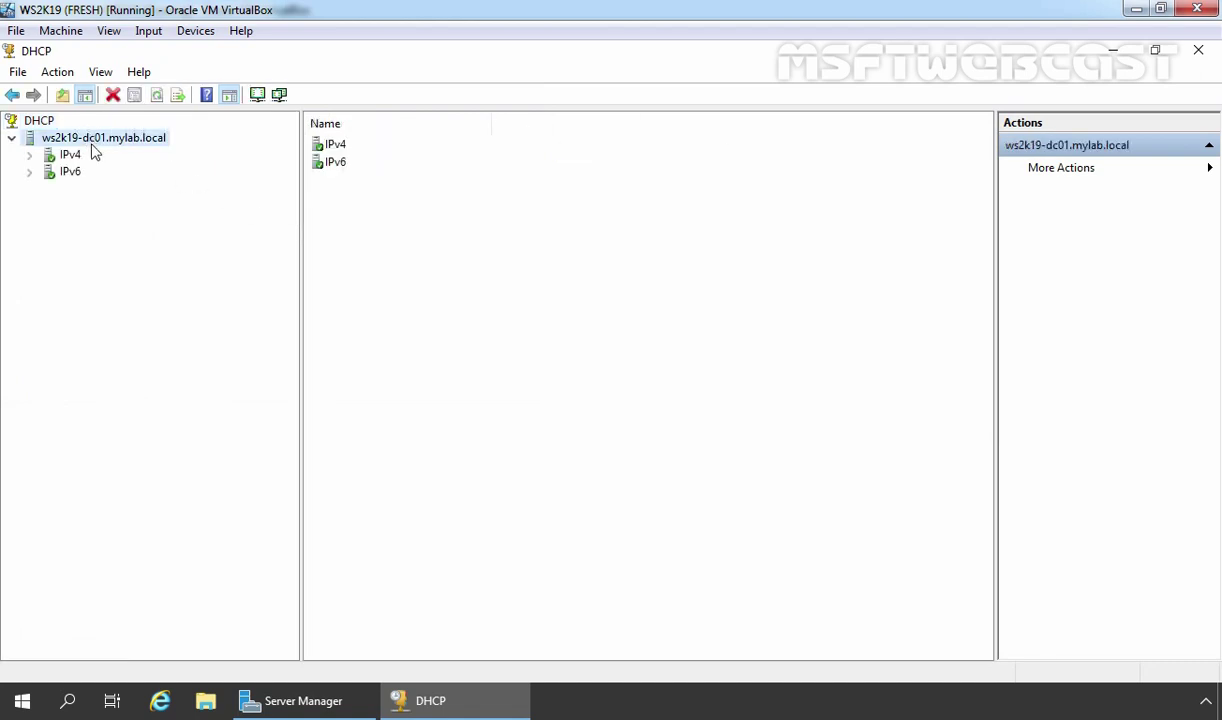
pyautogui.doubleClick(72, 156)
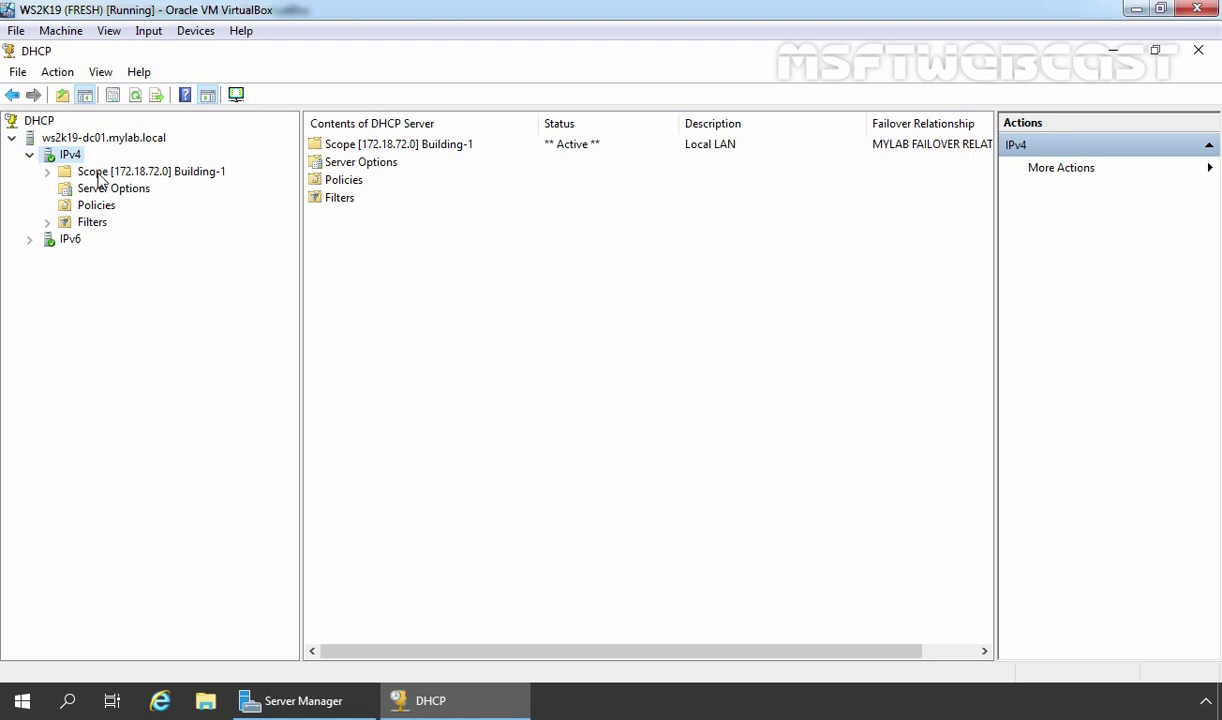
pyautogui.doubleClick(100, 173)
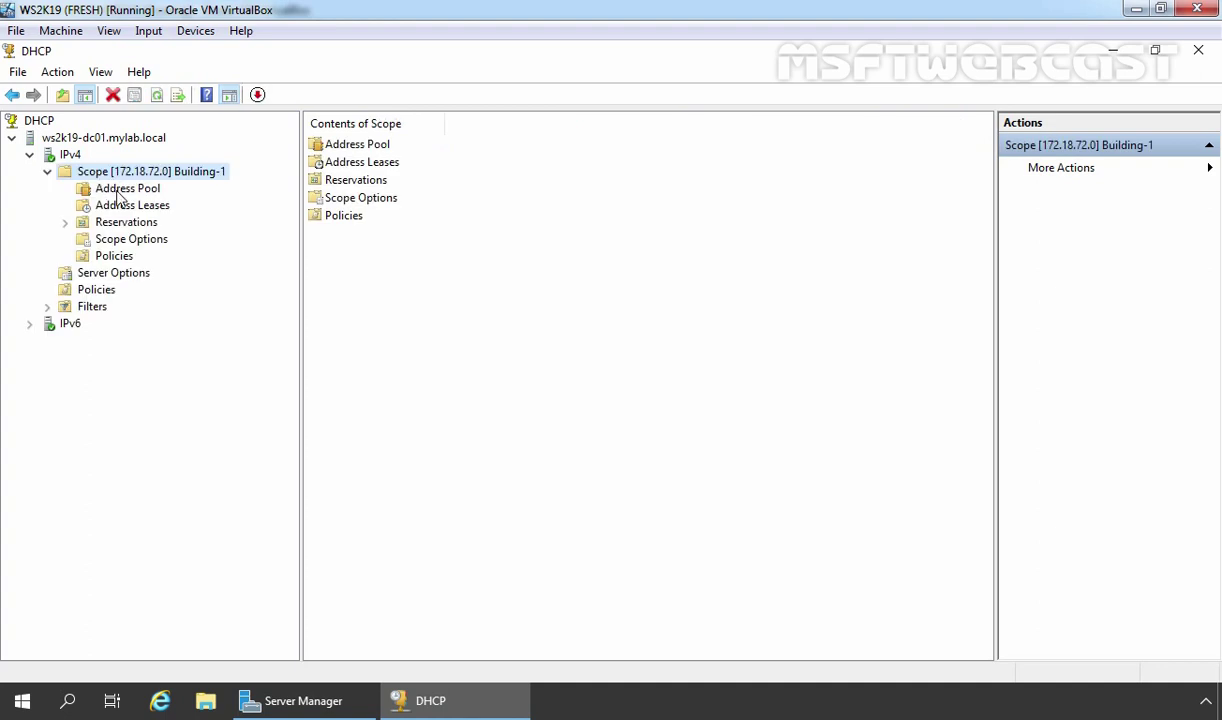
pyautogui.click(127, 190)
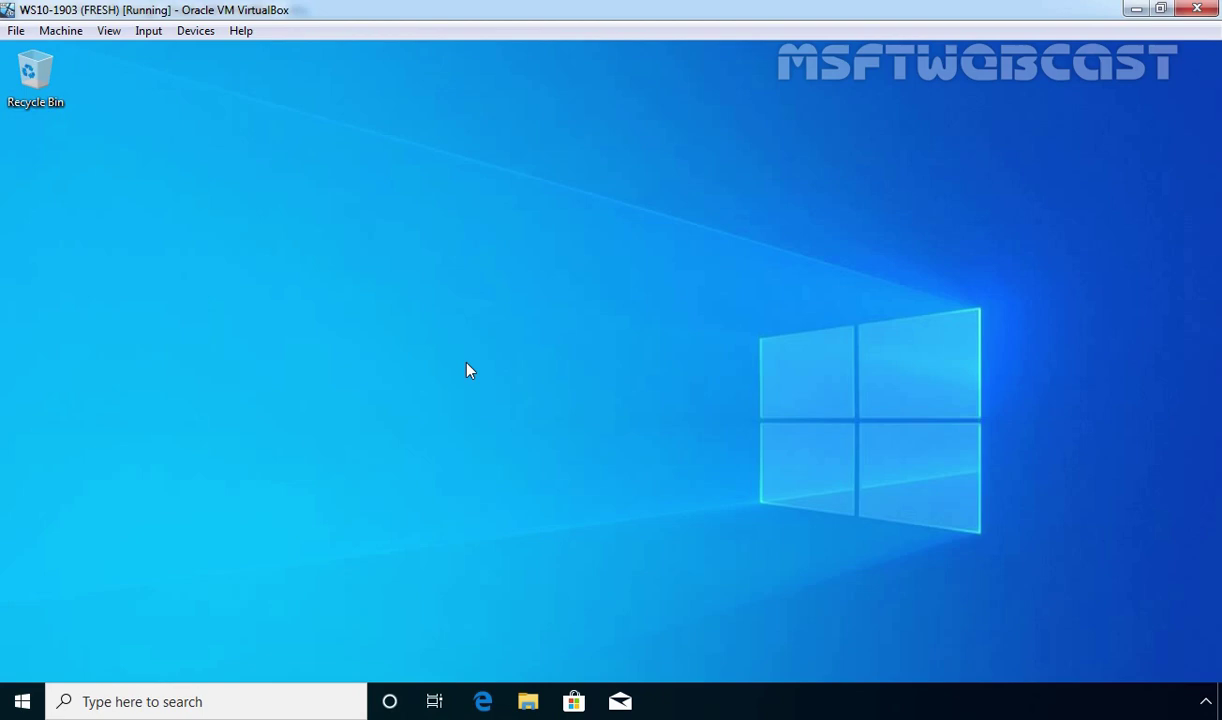
# Open the Internet Protocol Version 4 (TCP/IPv4) properties of the Ethernet adapter on the WS10-1903 client.
pyautogui.press('super+r')
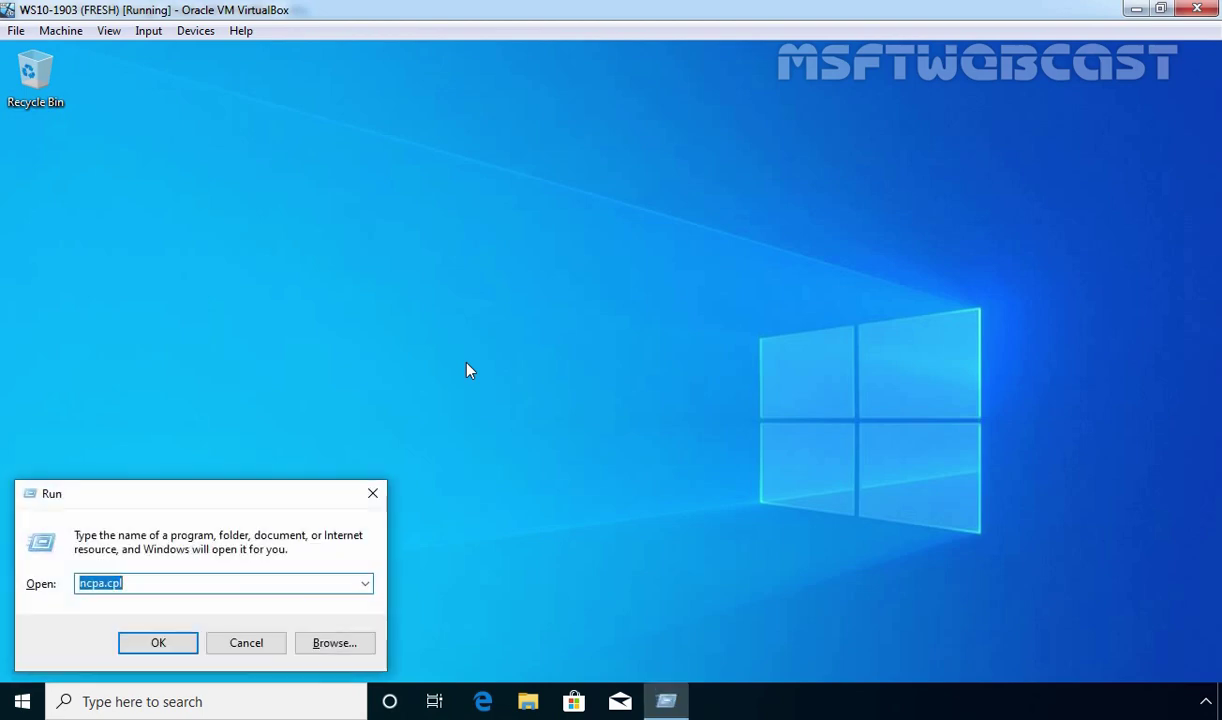
pyautogui.press('Return')
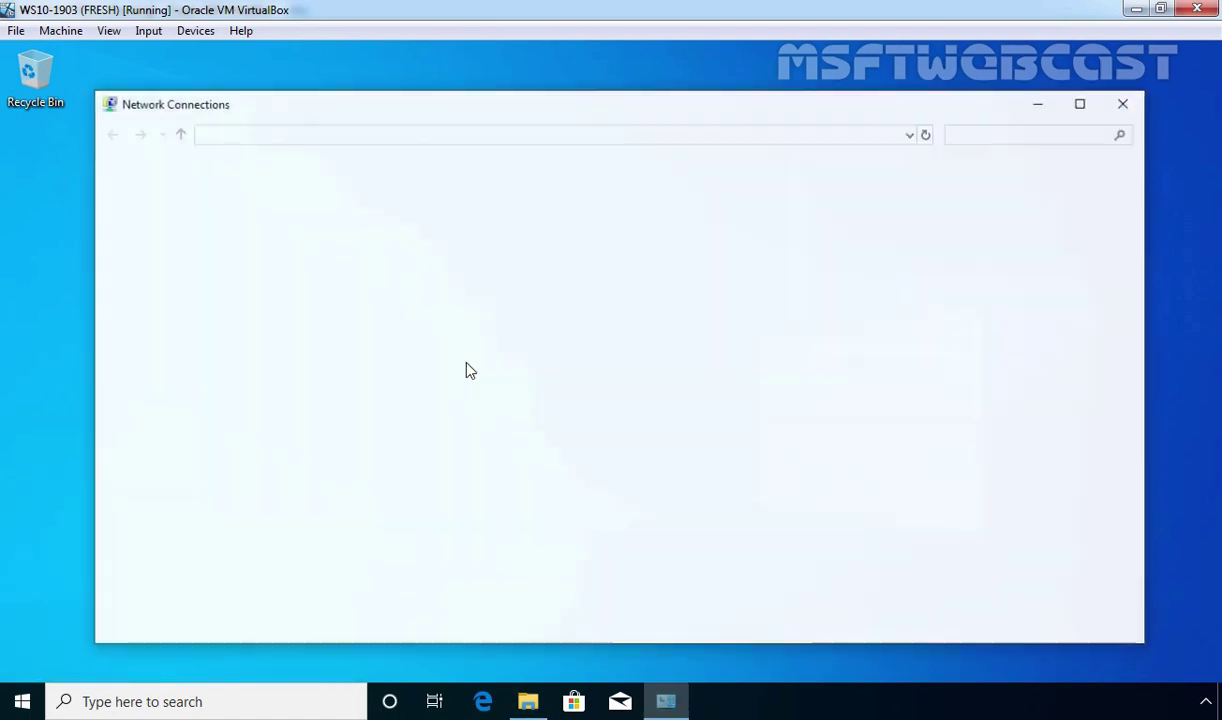
pyautogui.click(165, 228)
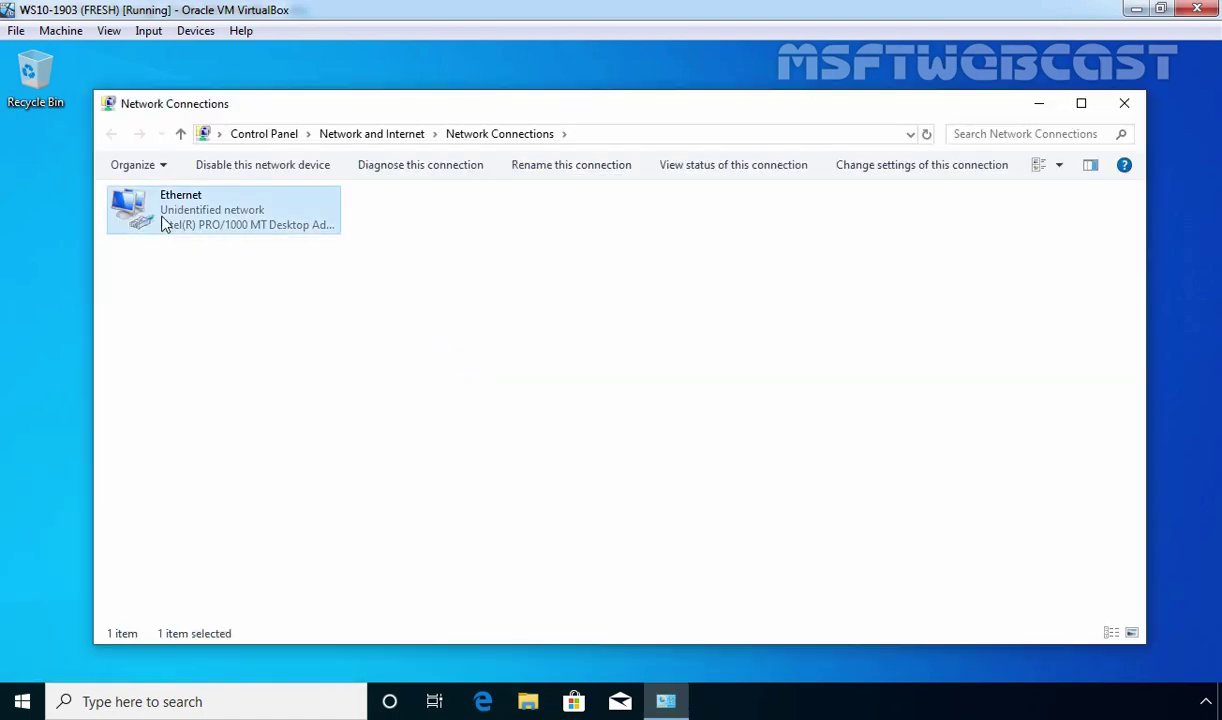
pyautogui.rightClick(165, 226)
pyautogui.click(213, 398)
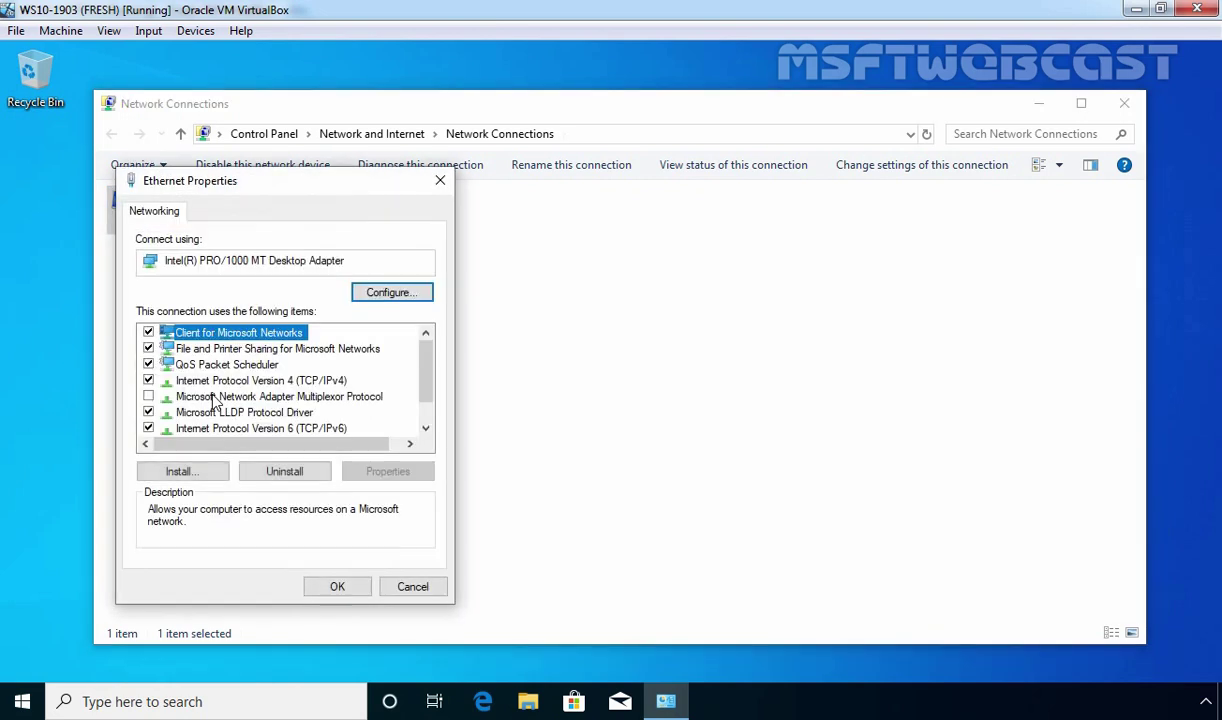
pyautogui.click(252, 380)
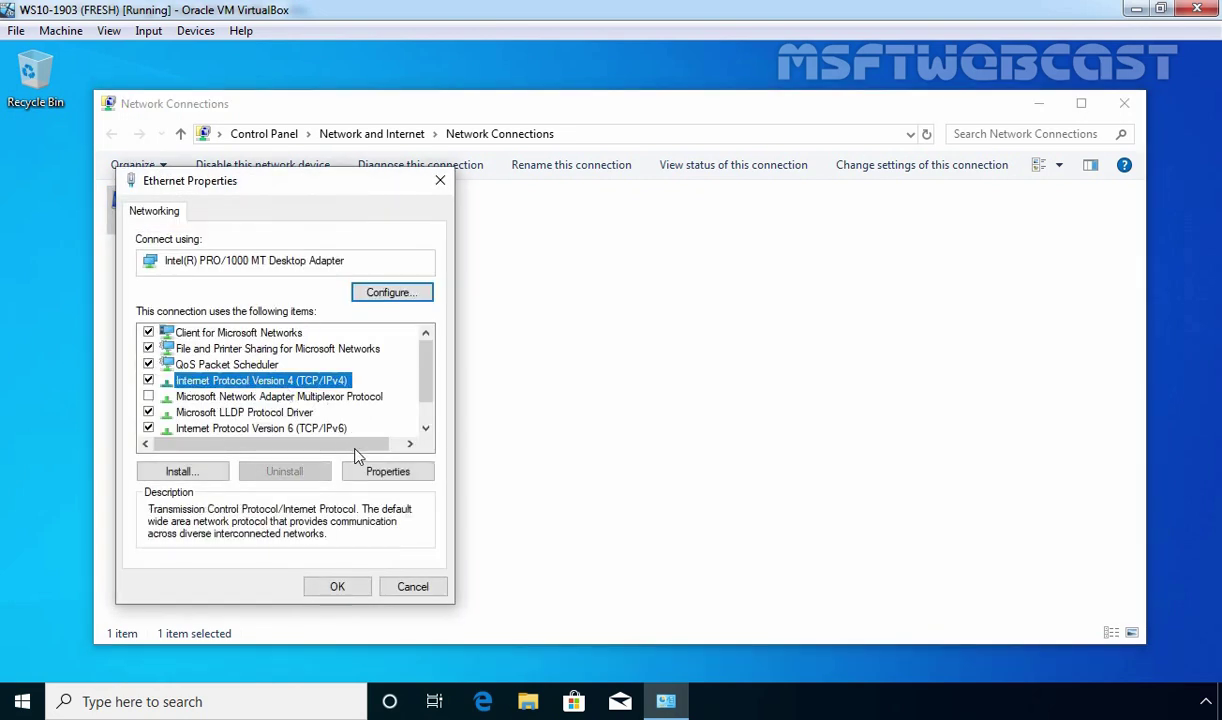
pyautogui.click(387, 472)
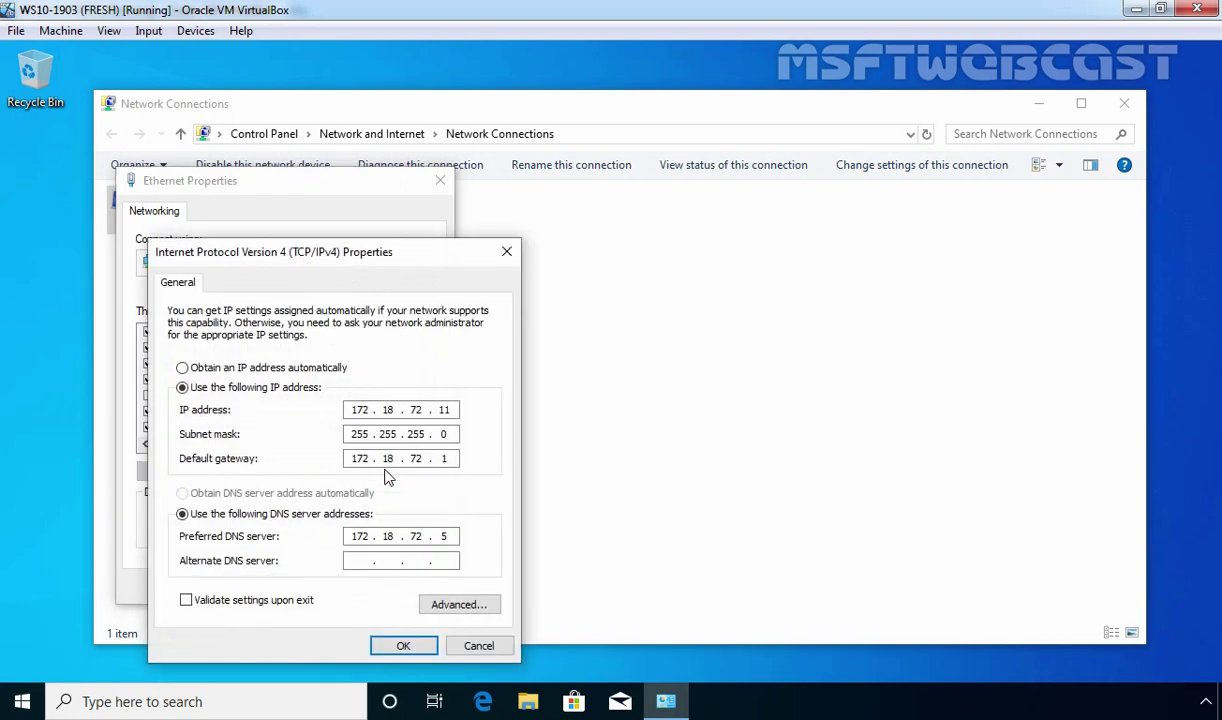
# Set the Ethernet adapter to obtain its IP address and DNS server address automatically, and apply the changes.
pyautogui.click(182, 368)
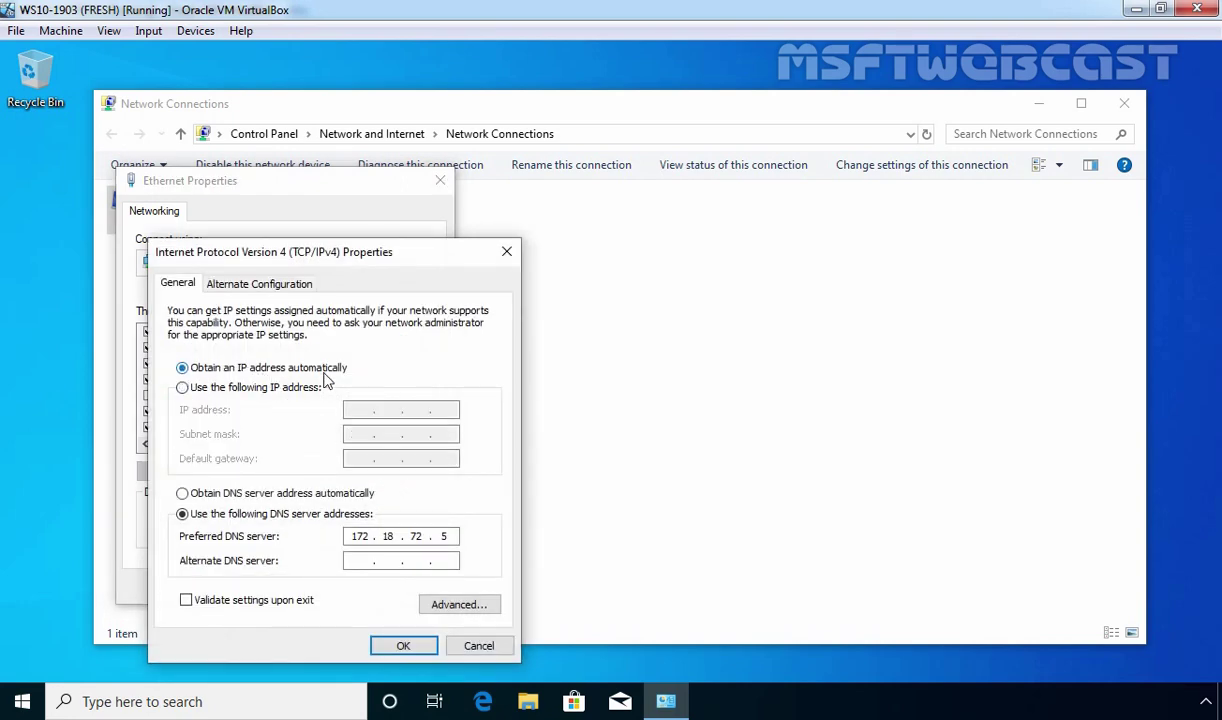
pyautogui.click(182, 493)
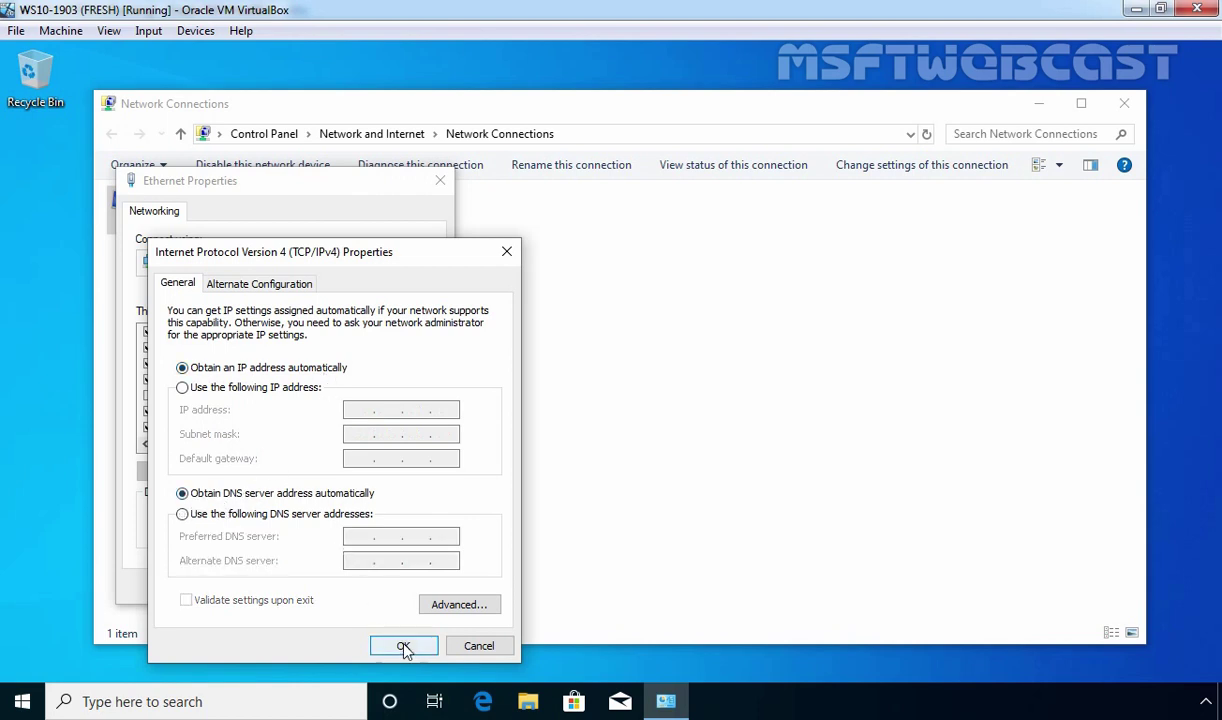
pyautogui.click(403, 646)
pyautogui.click(339, 590)
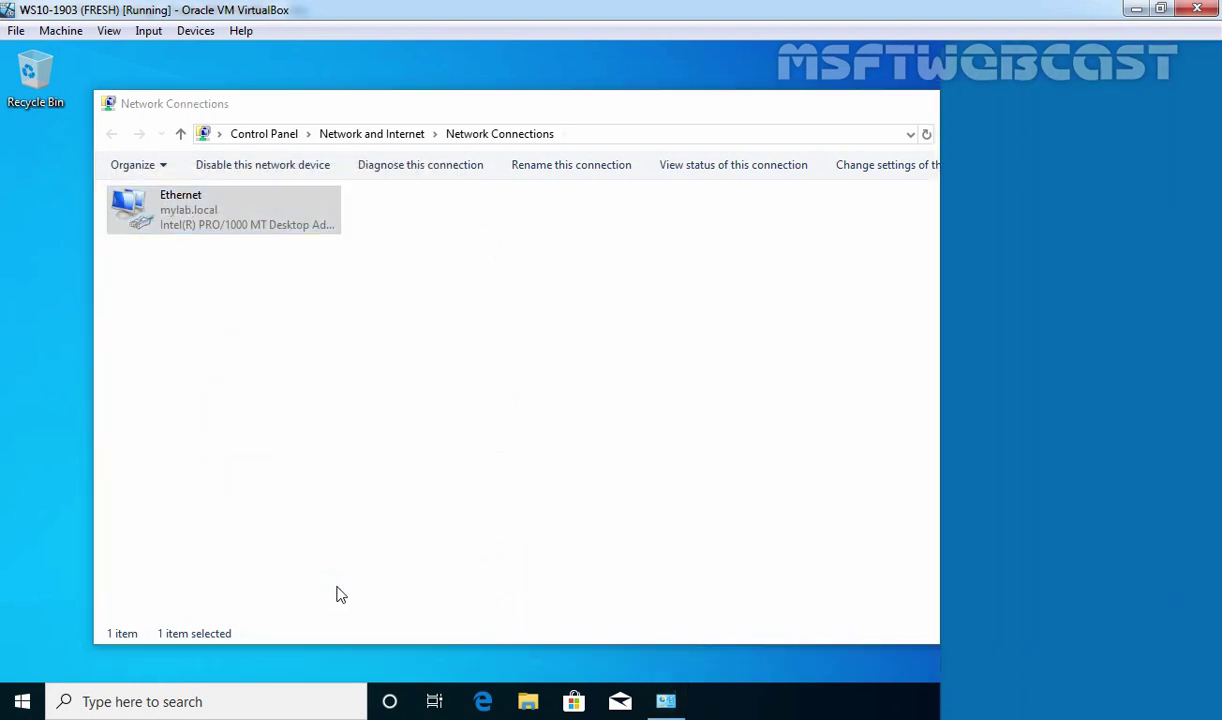
pyautogui.click(1037, 399)
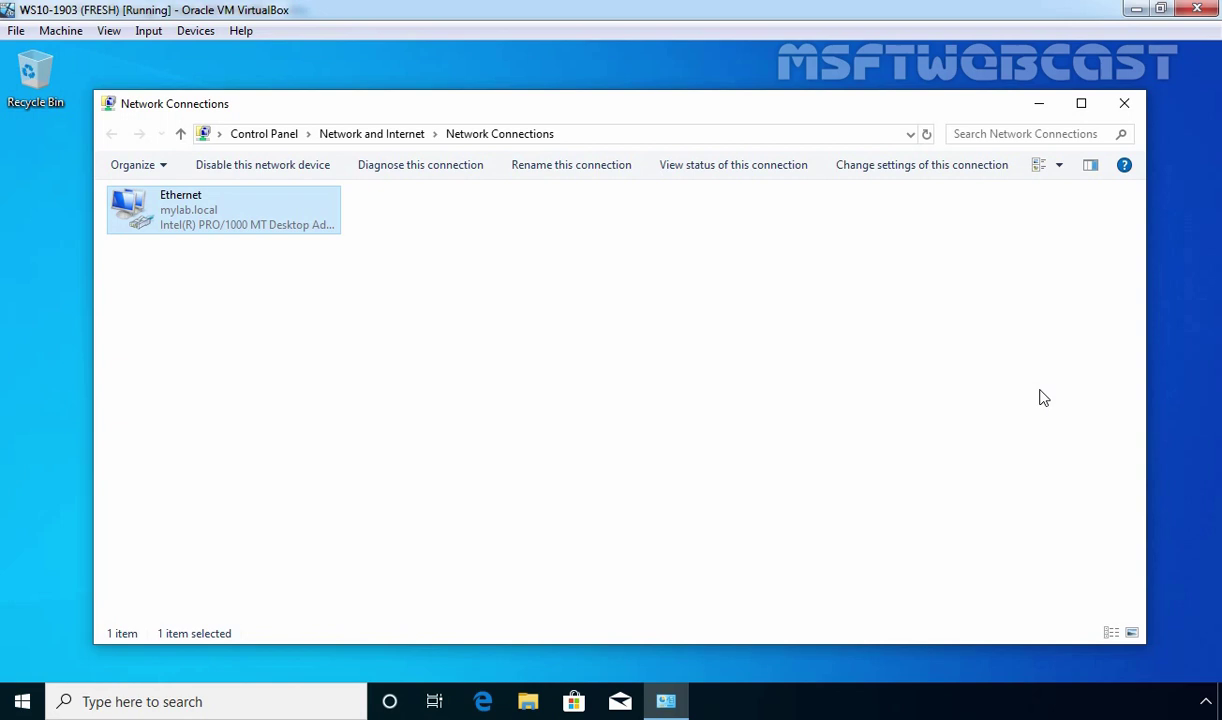
# Open a Command Prompt, run ipconfig /all and check the client's IPv4 address and DHCP server.
pyautogui.press('super+r')
pyautogui.write('cmd')
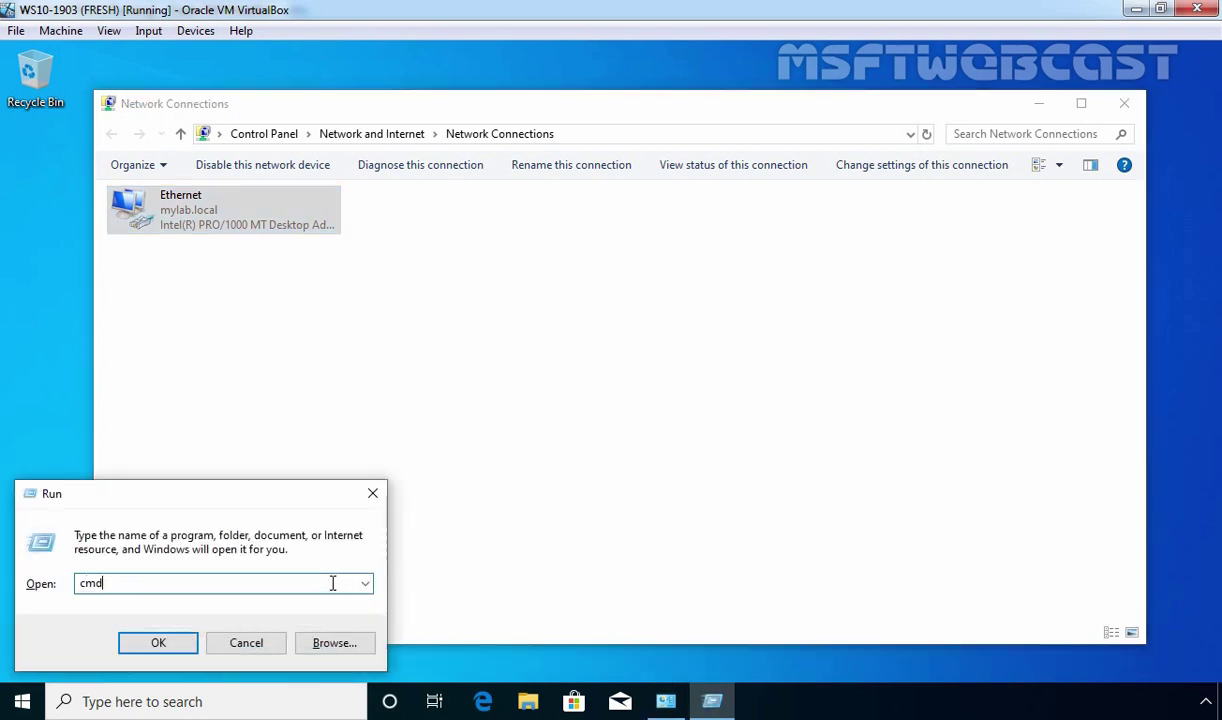
pyautogui.press('Return')
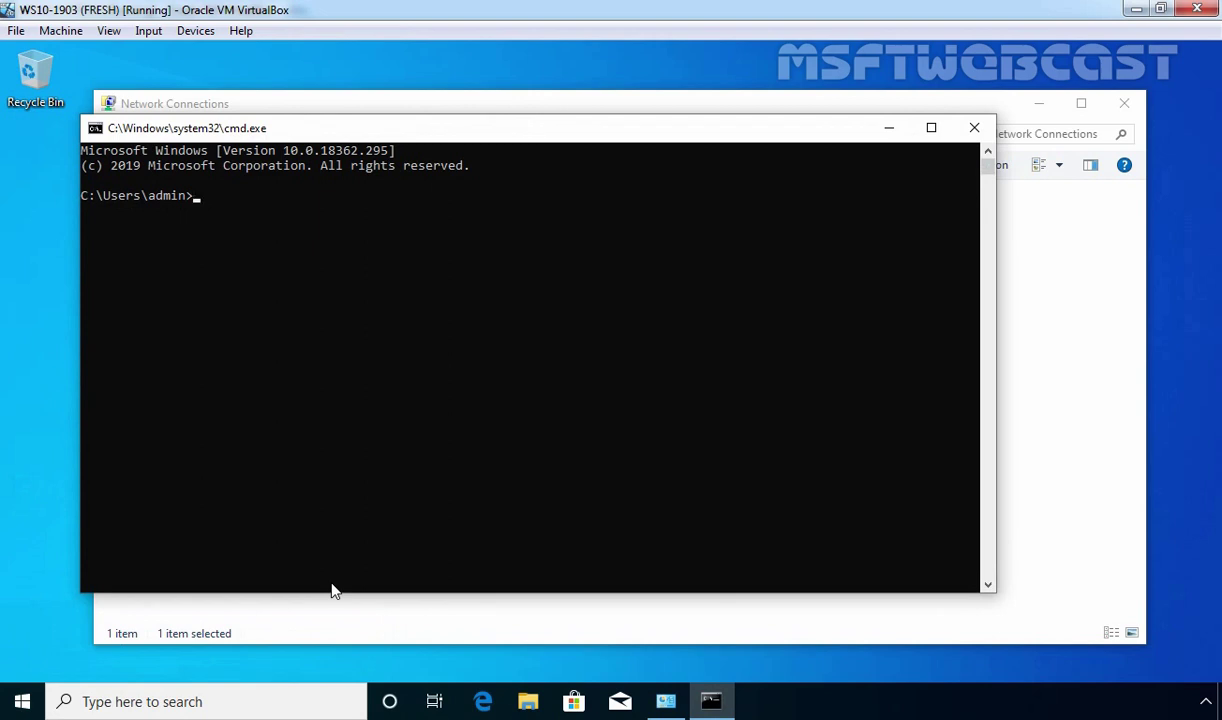
pyautogui.write('ipconfig /all')
pyautogui.press('Return')
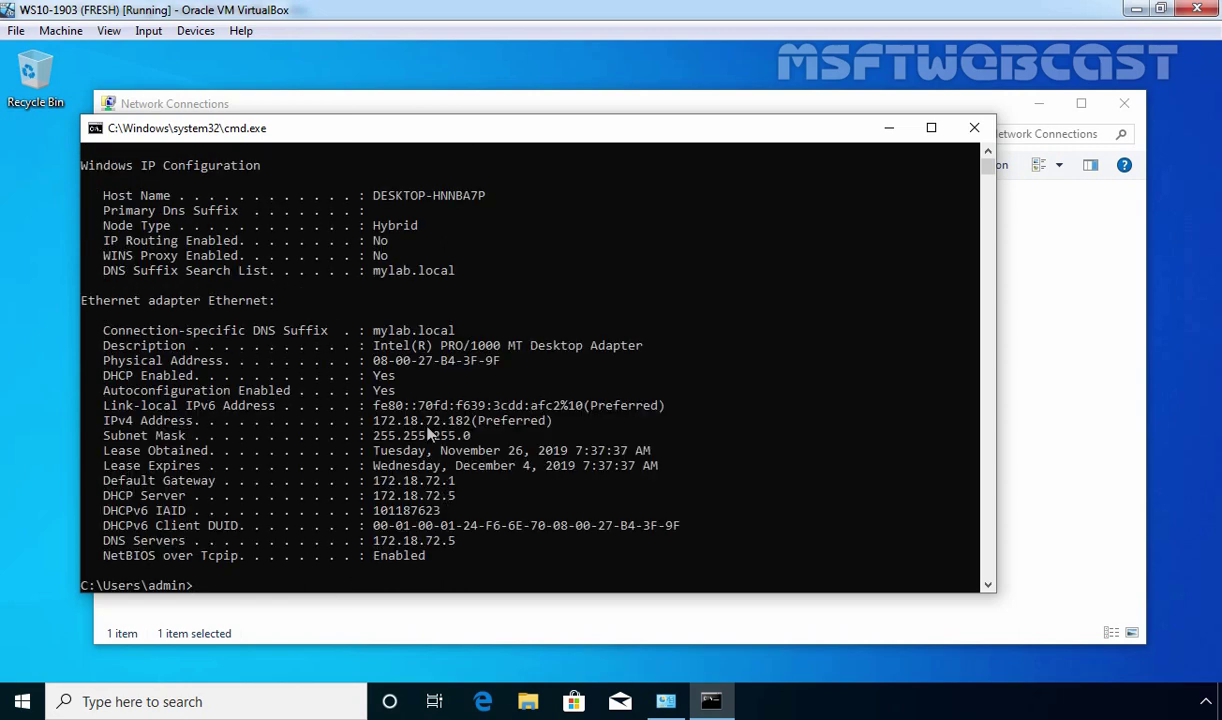
pyautogui.moveTo(371, 421); pyautogui.dragTo(465, 428)
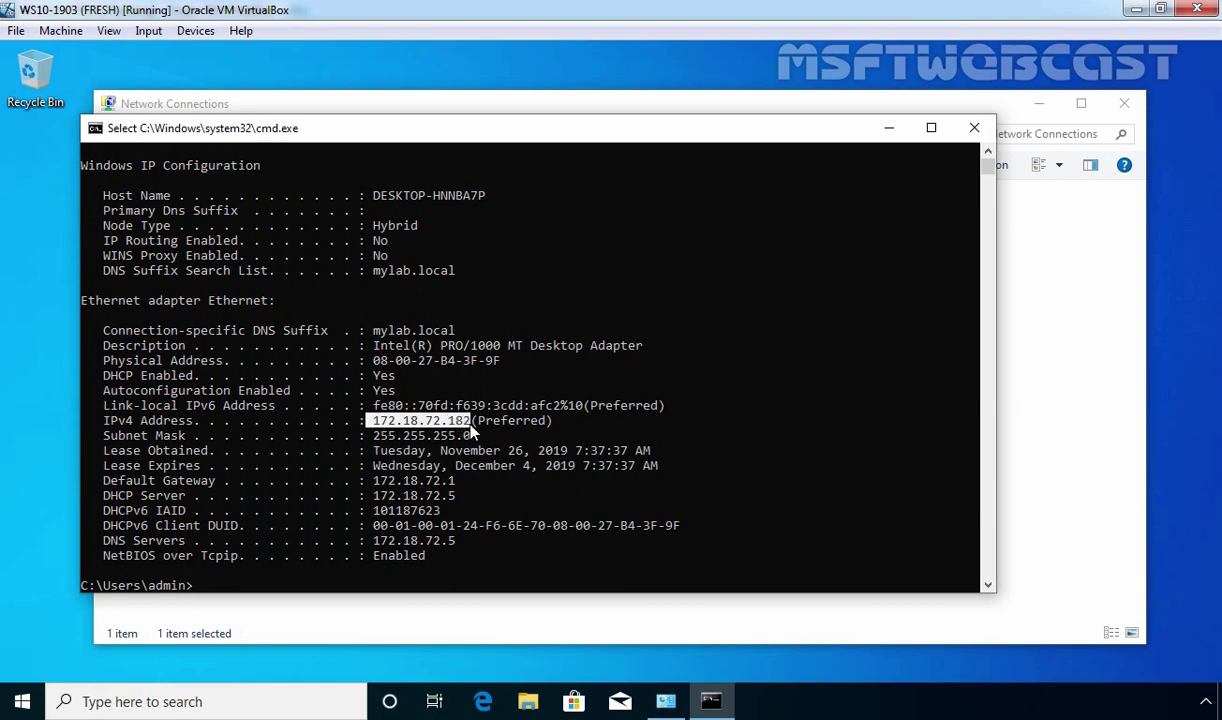
pyautogui.moveTo(99, 496); pyautogui.dragTo(452, 497)
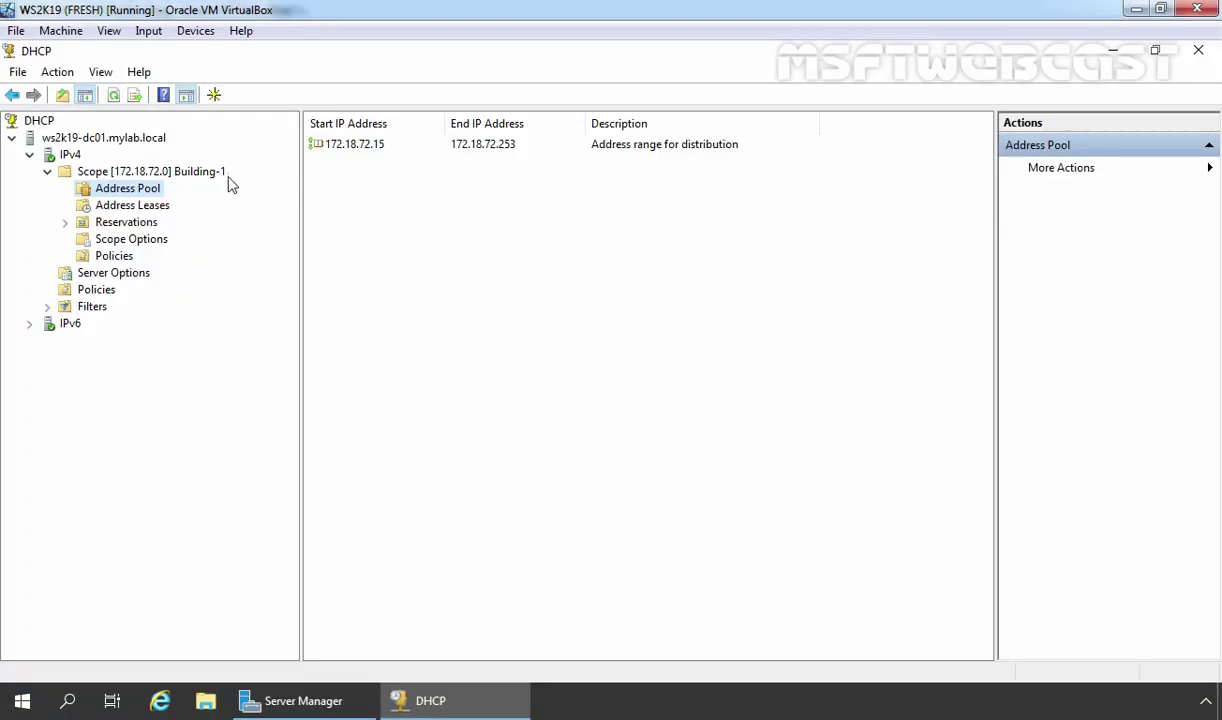
# Stop the DHCP service on ws2k19-dc01.mylab.local from the DHCP console.
pyautogui.click(90, 140)
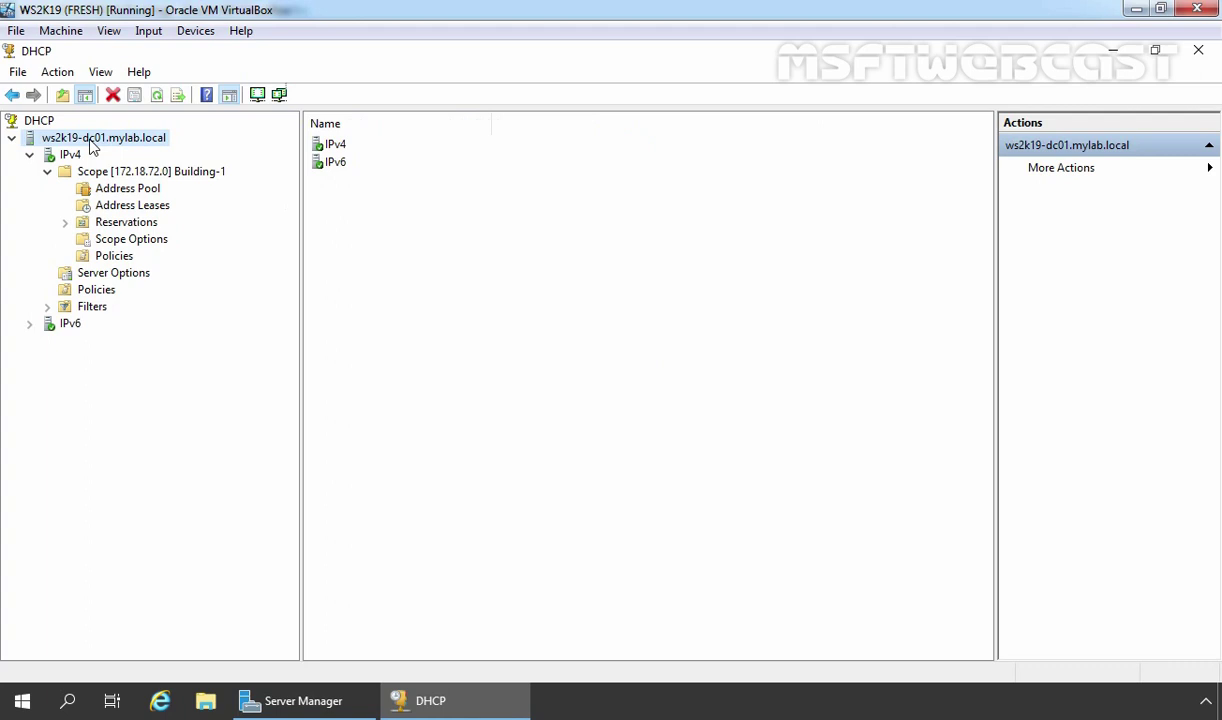
pyautogui.rightClick(92, 146)
pyautogui.moveTo(140, 249)
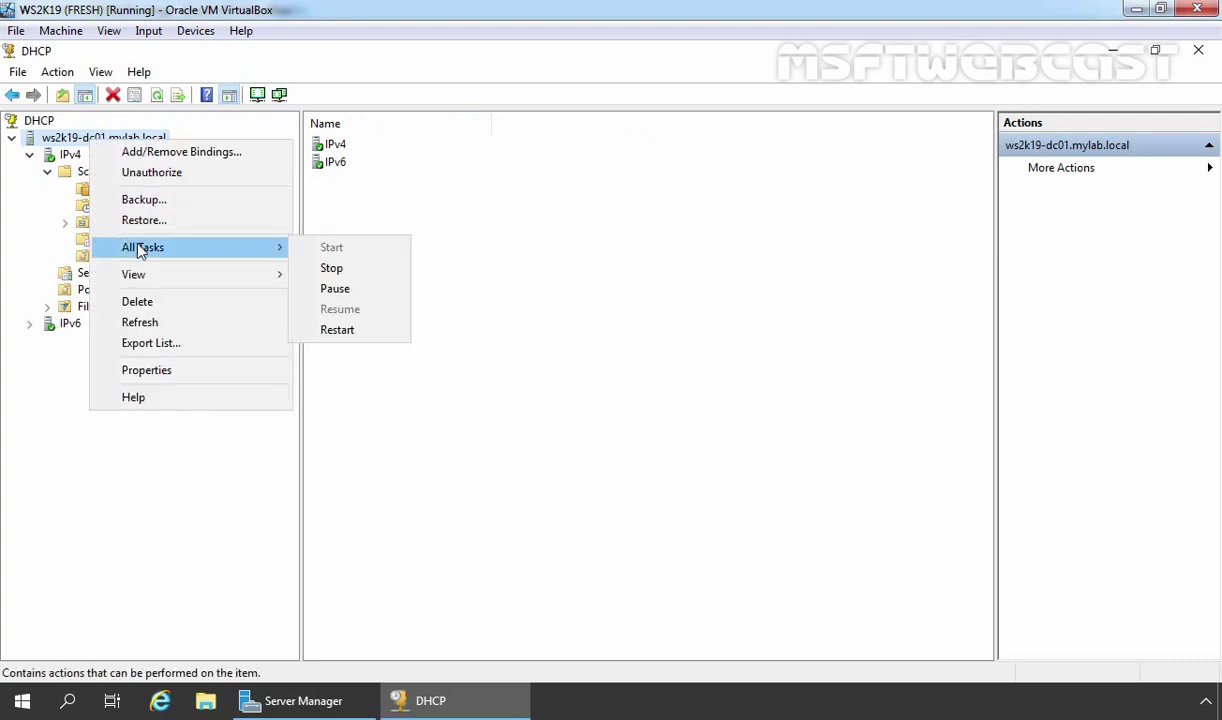
pyautogui.click(332, 268)
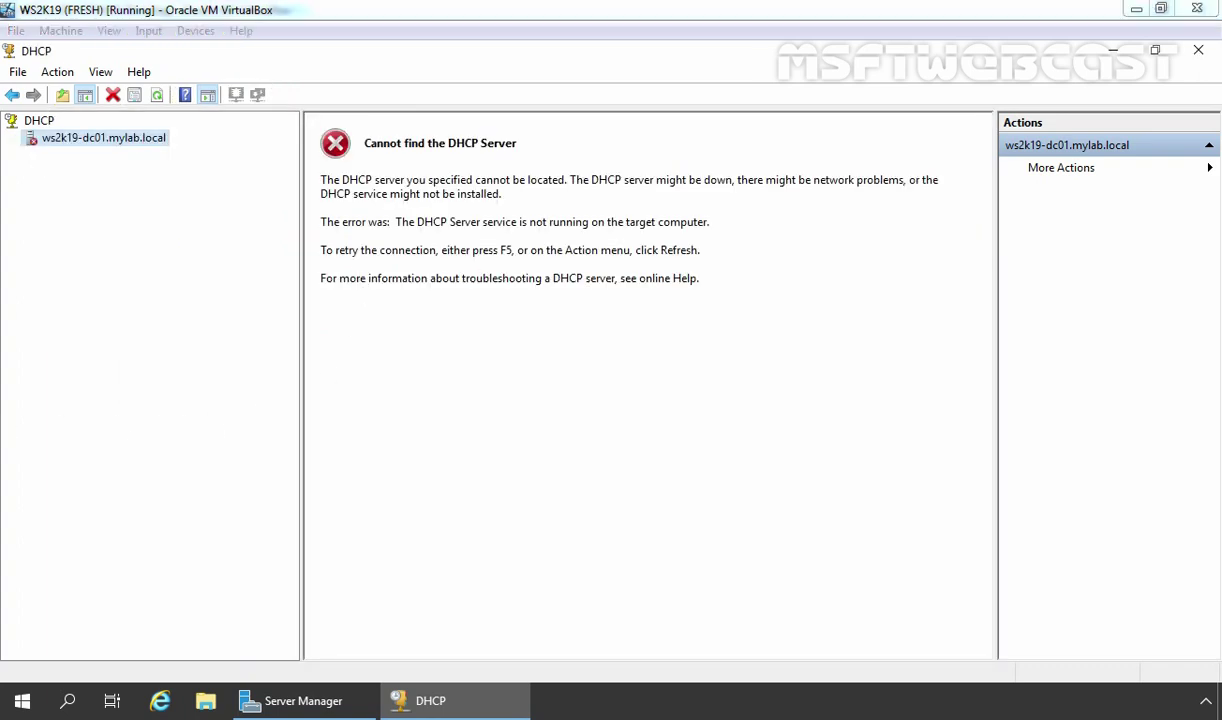
# Switch to the WS10-1903 client and release its IP address with ipconfig /release.
pyautogui.hotkey('alt', 'Tab')
pyautogui.press('Escape')
pyautogui.press('Up')
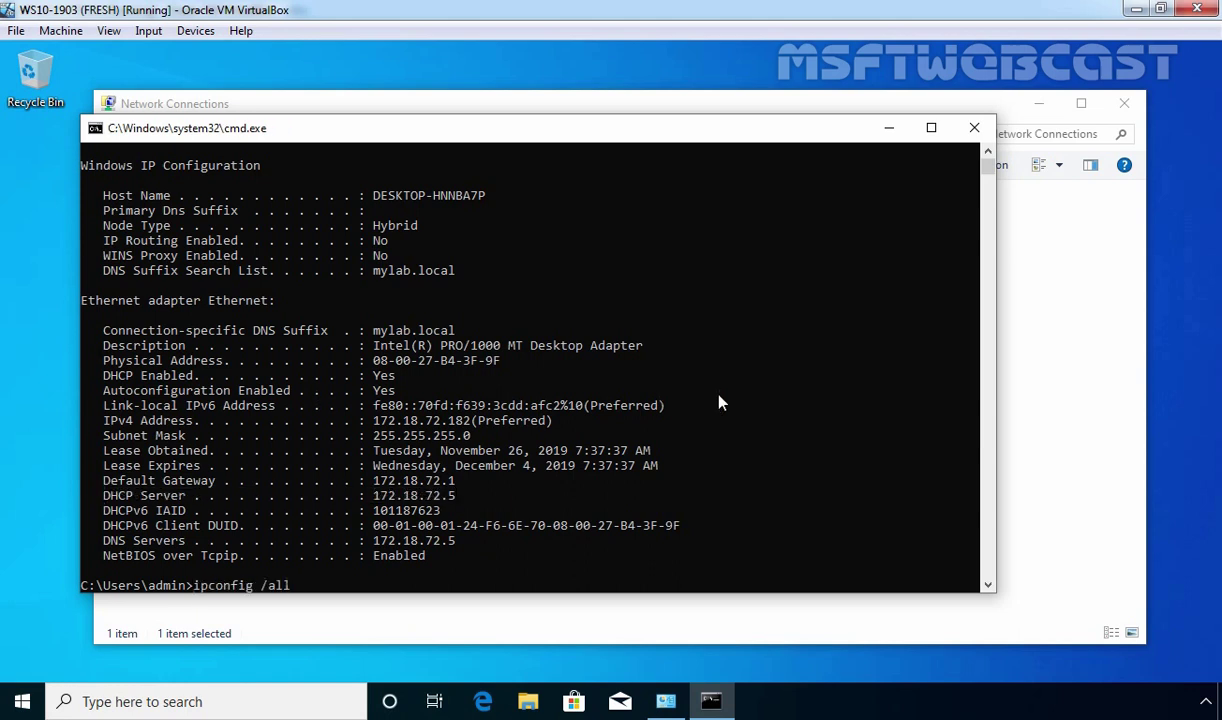
pyautogui.press('BackSpace')
pyautogui.press('BackSpace')
pyautogui.press('BackSpace')
pyautogui.write('release')
pyautogui.press('Return')
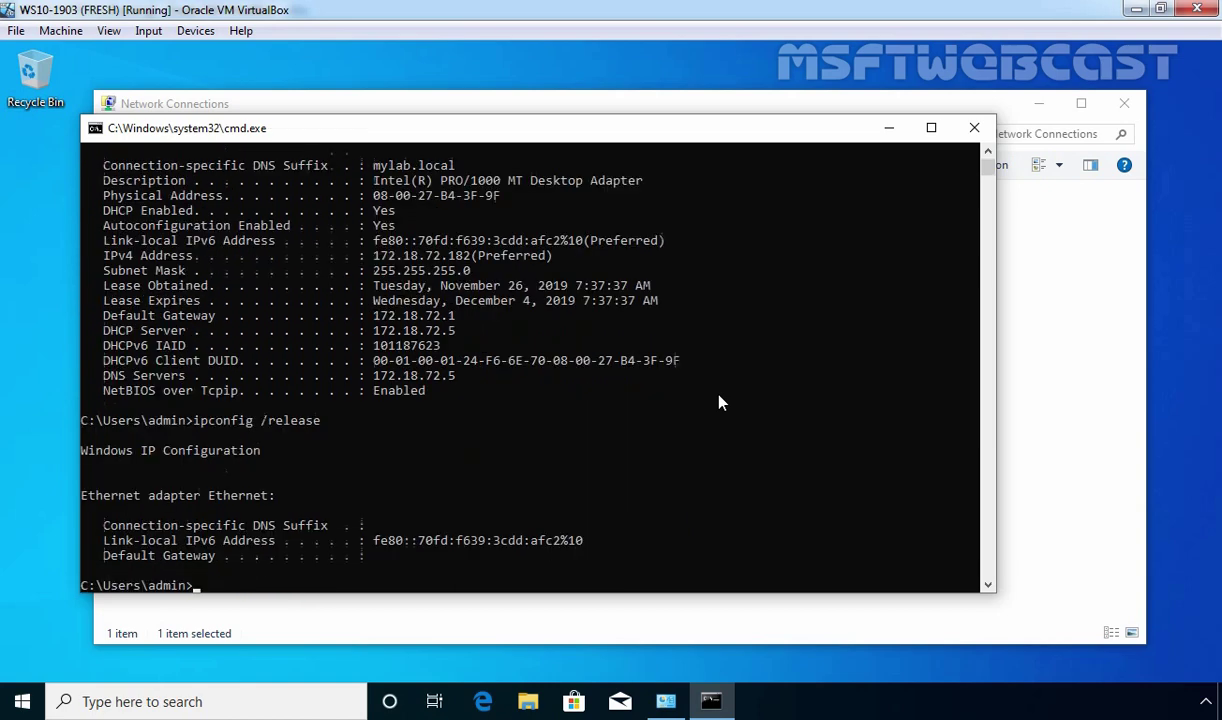
# Request a new IP lease for the client with ipconfig /renew.
pyautogui.press('Up')
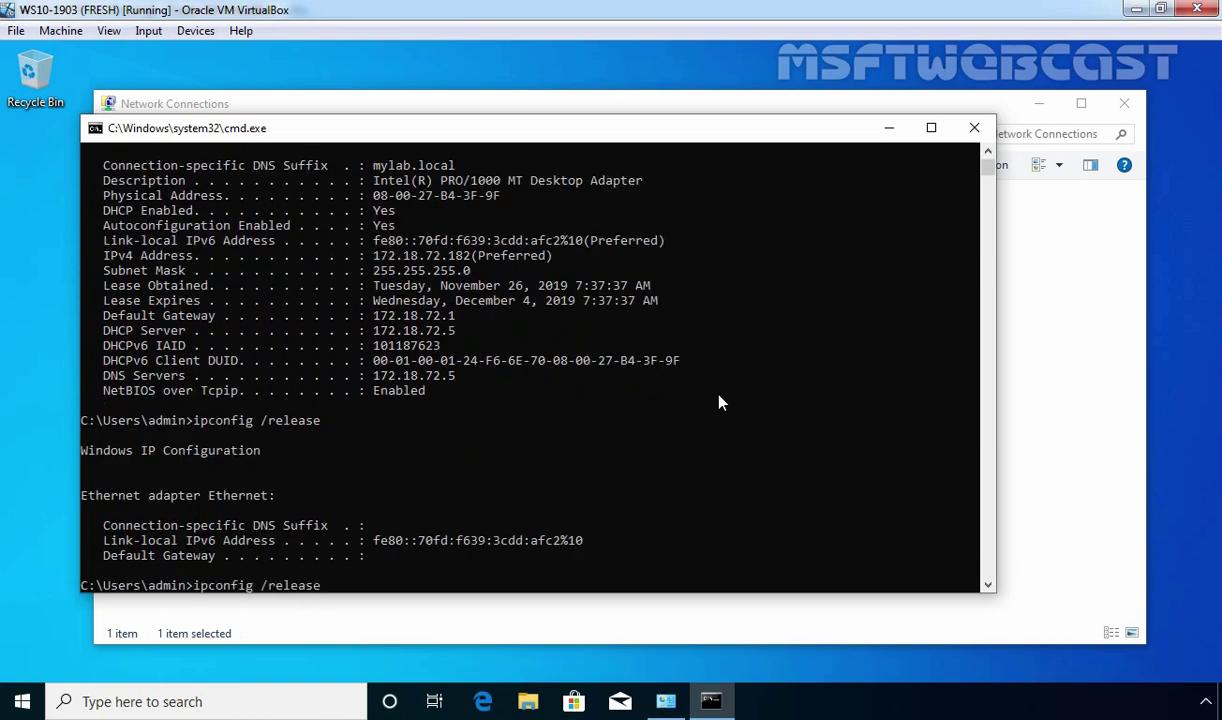
pyautogui.press('BackSpace')
pyautogui.press('BackSpace')
pyautogui.press('BackSpace')
pyautogui.press('BackSpace')
pyautogui.press('BackSpace')
pyautogui.write('new')
pyautogui.press('Return')
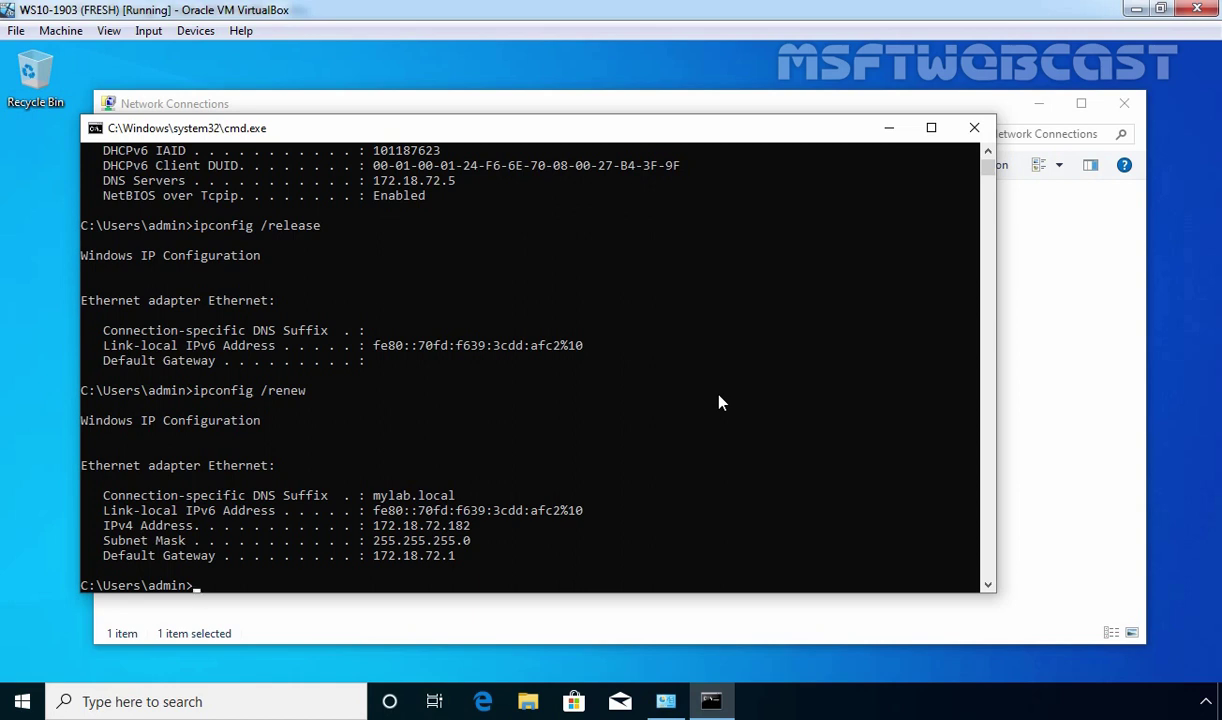
# Run ipconfig /all again and check which DHCP server issued the renewed lease.
pyautogui.press('Up')
pyautogui.press('Up')
pyautogui.press('Up')
pyautogui.press('Return')
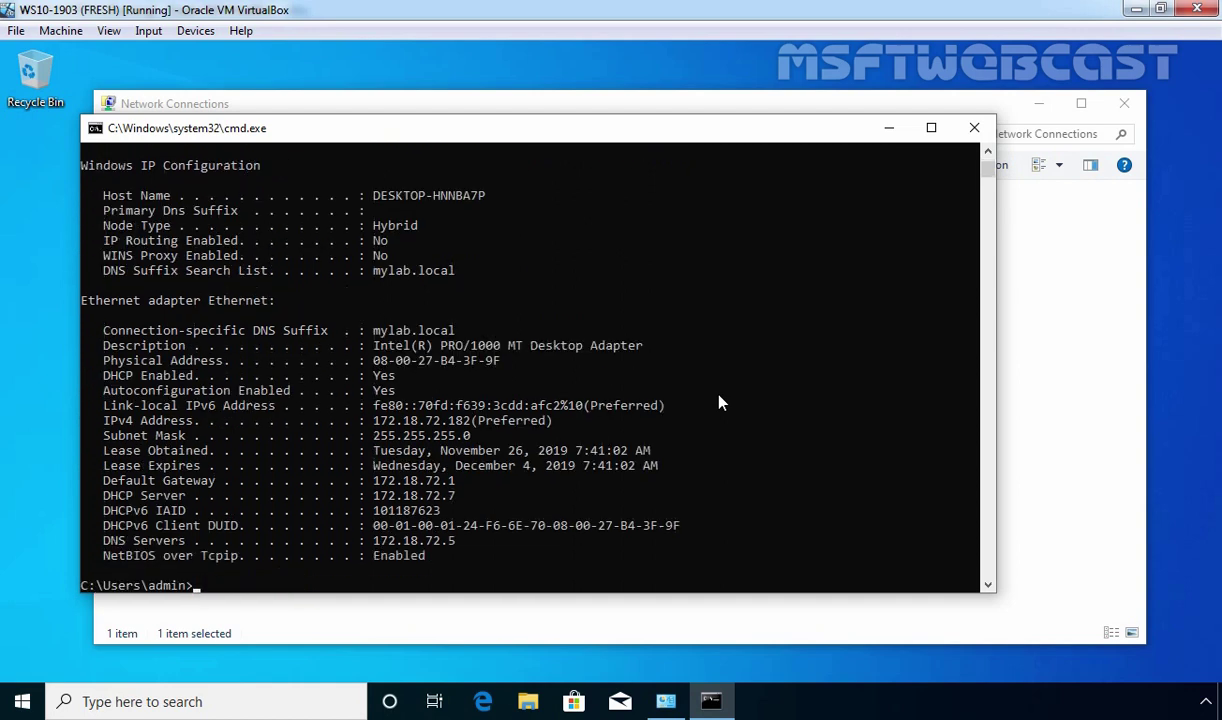
pyautogui.moveTo(100, 500); pyautogui.dragTo(474, 505)
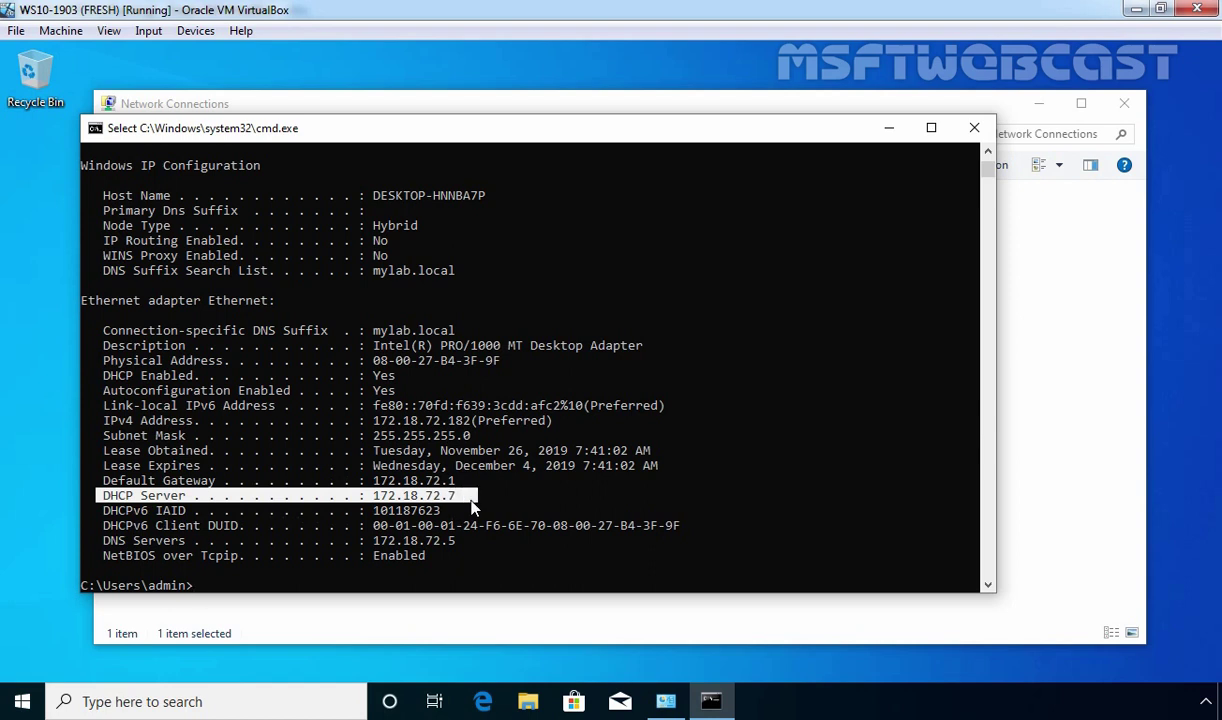